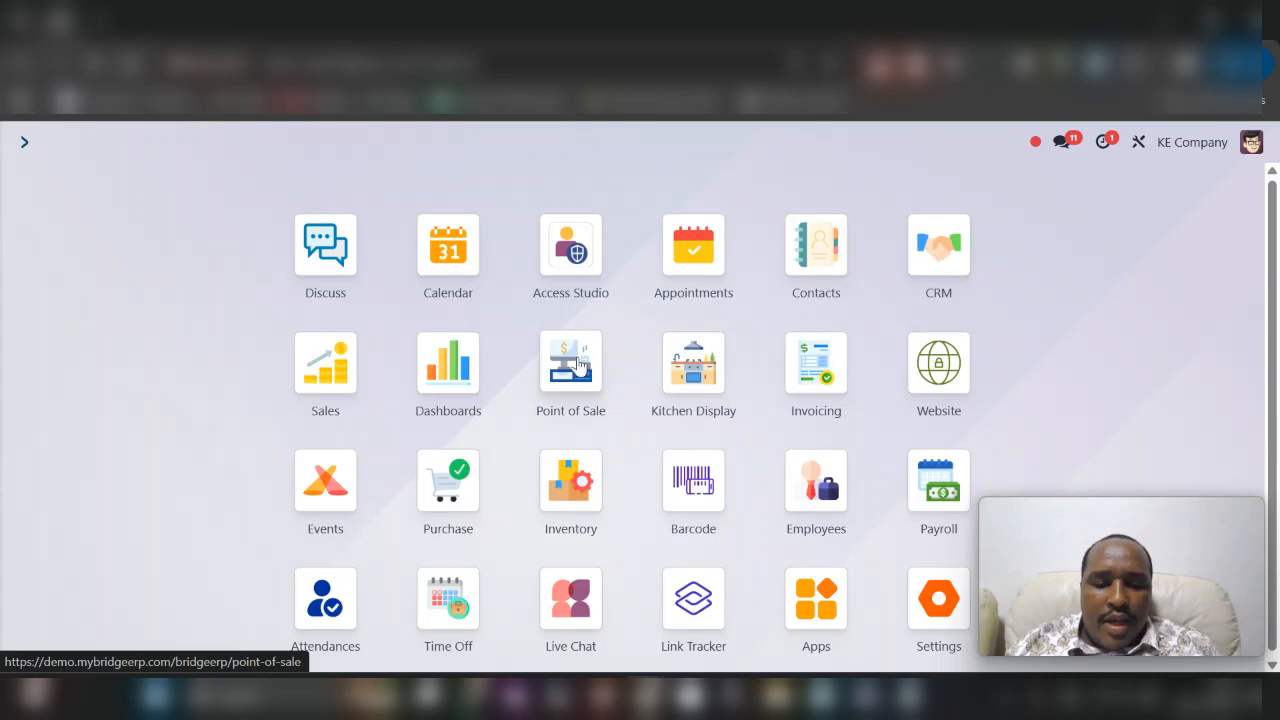
- Open the Point of Sale settings and start creating a new shop
click(580, 364)
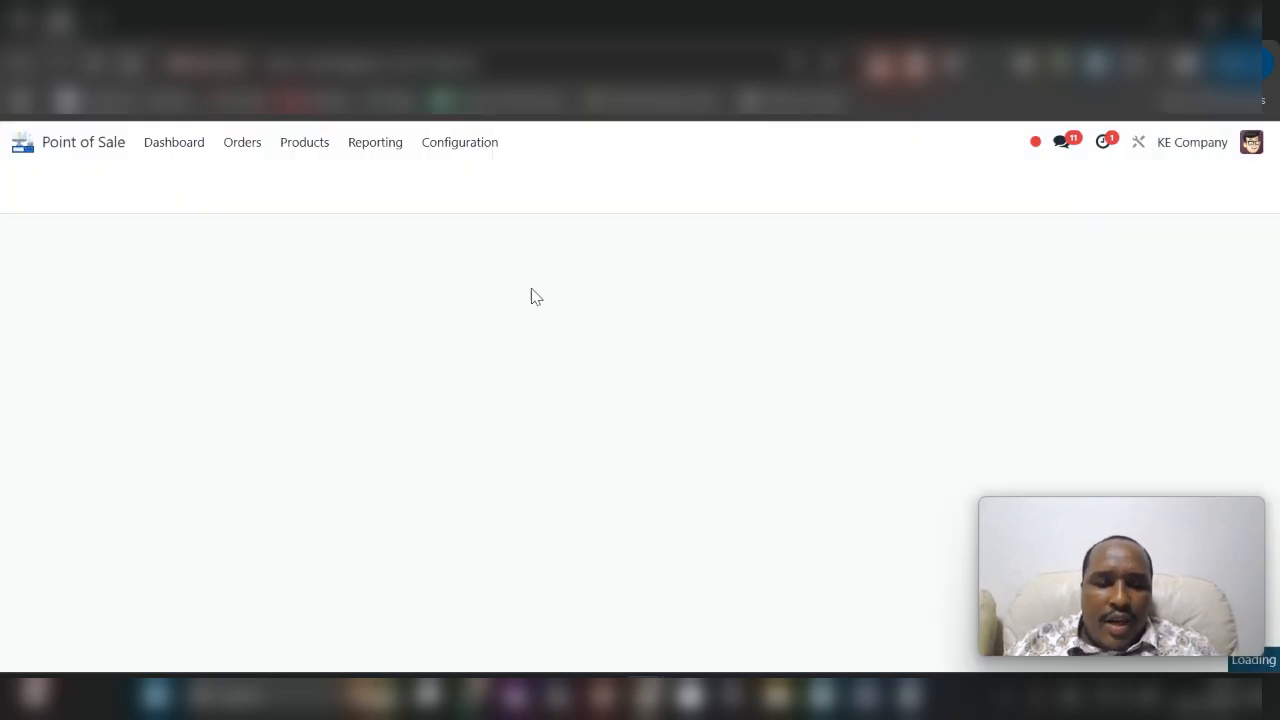
click(443, 148)
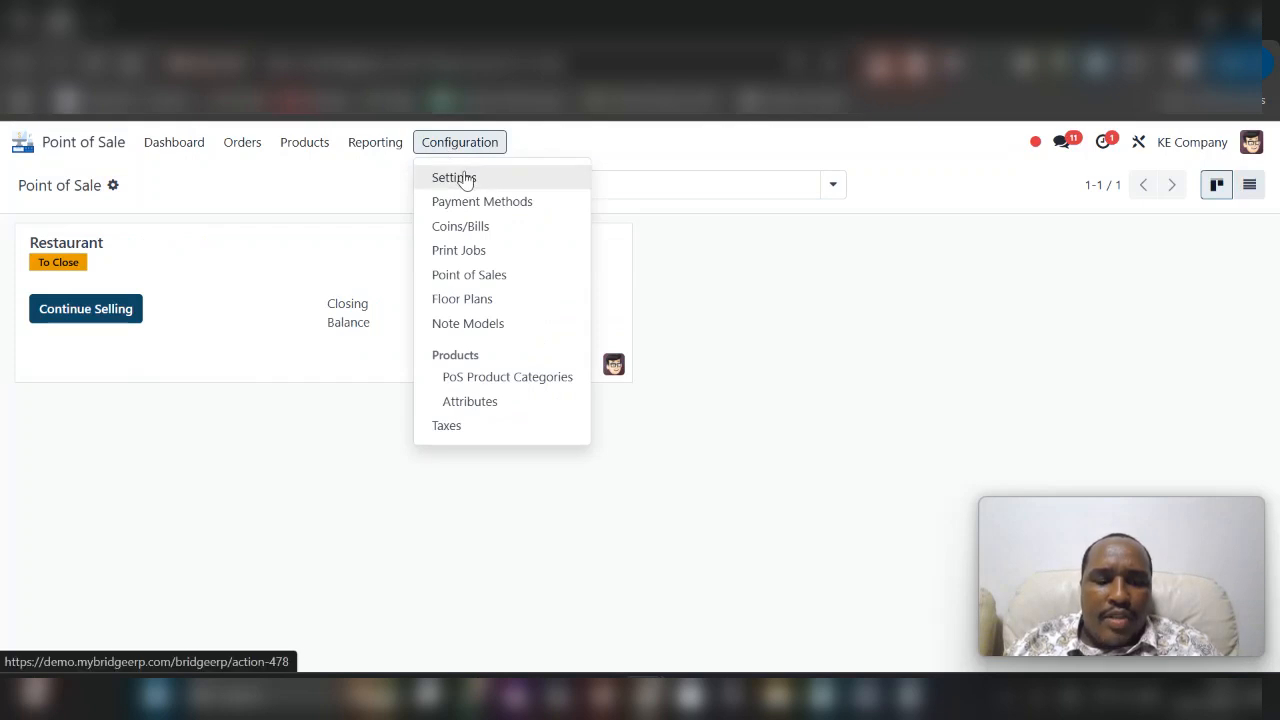
click(465, 178)
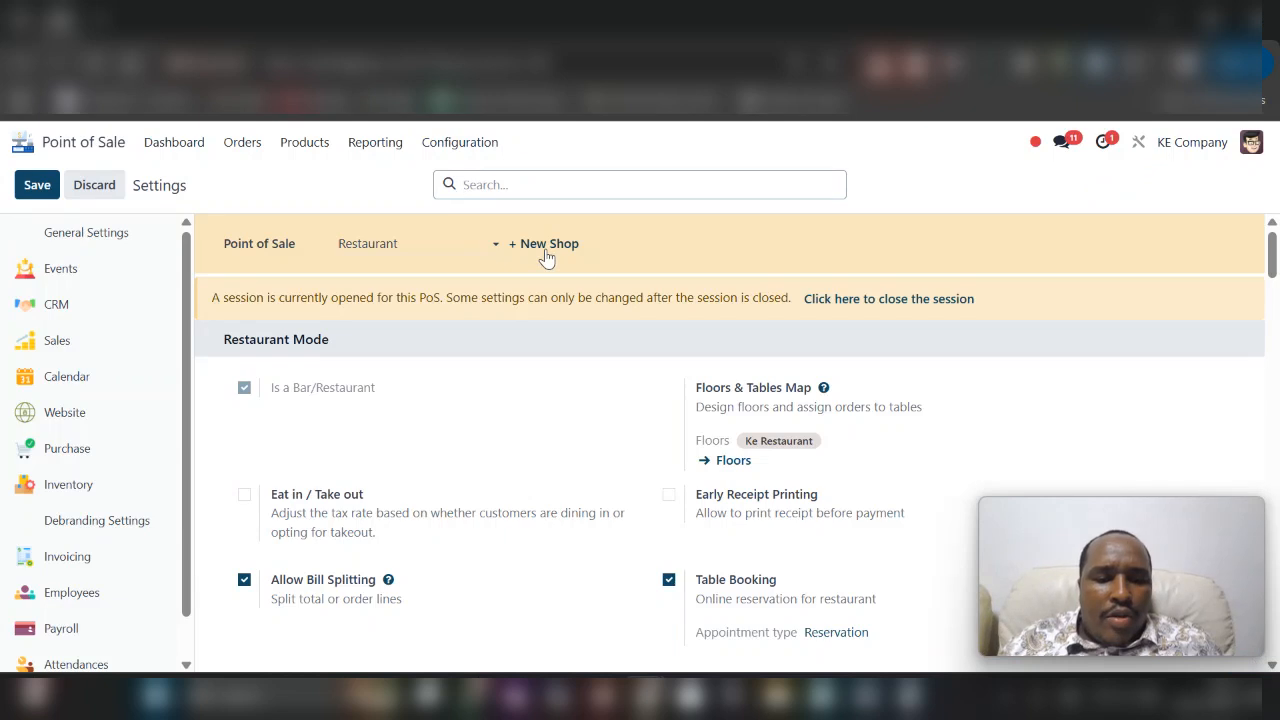
click(548, 250)
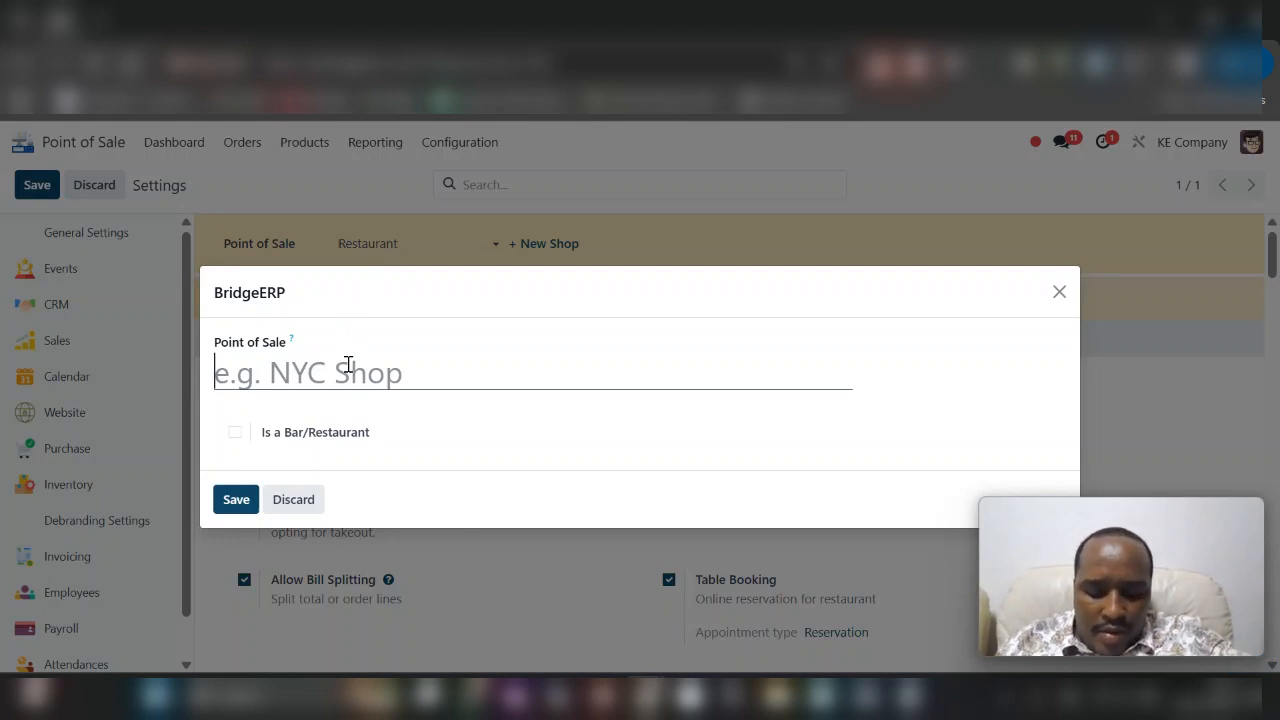
- Name the new shop "Kiosk & Self Ordering", mark it as a bar/restaurant and save it
text(Kiod)
key(BackSpace)
text(sk)
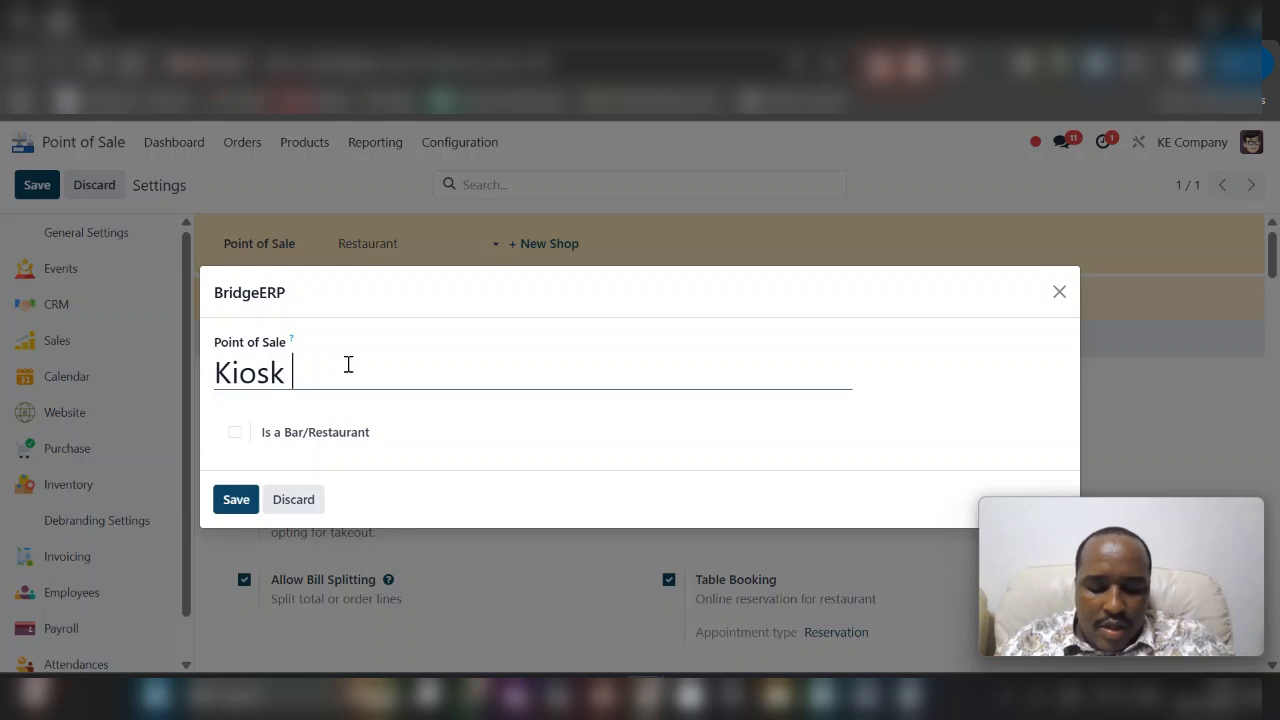
text( &)
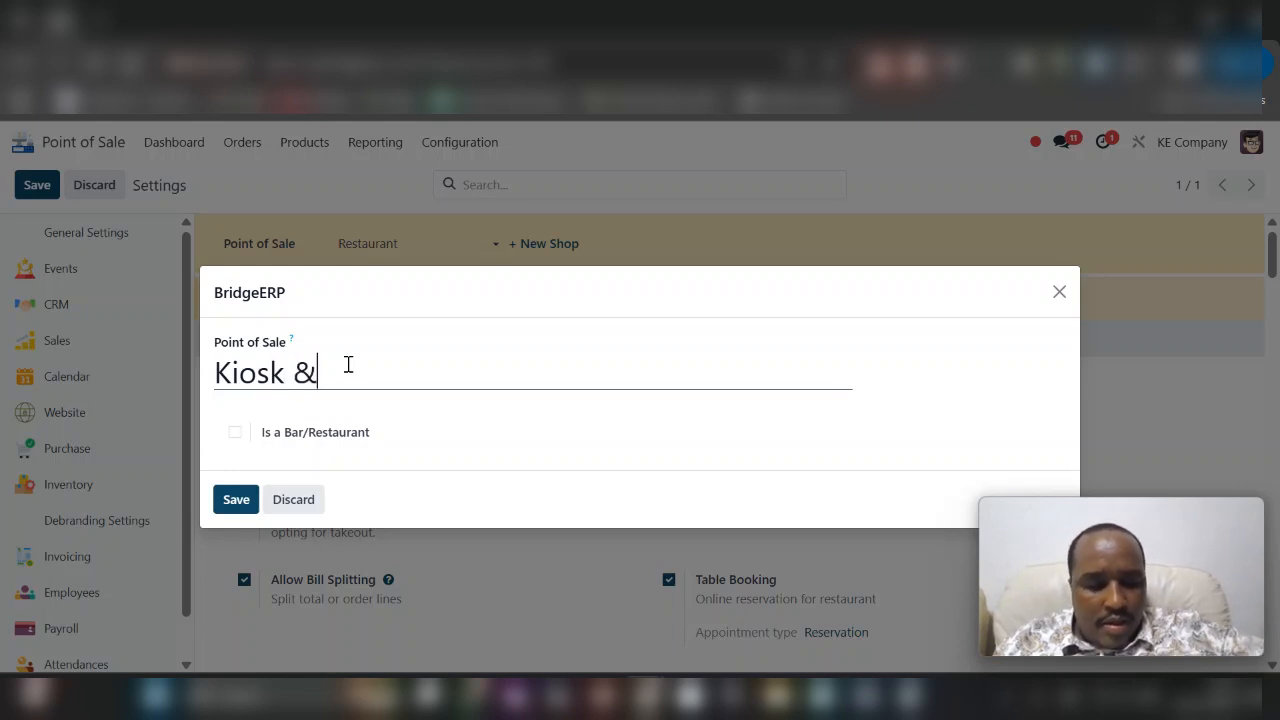
text( Sel)
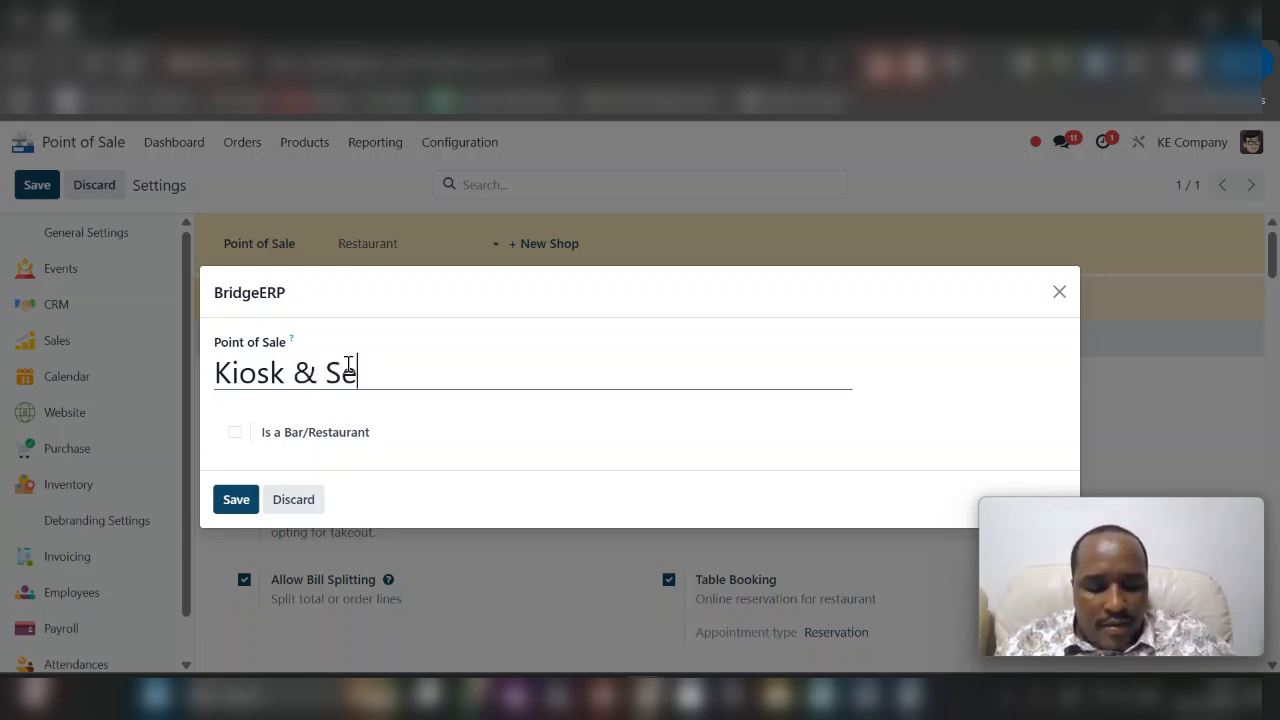
text(f )
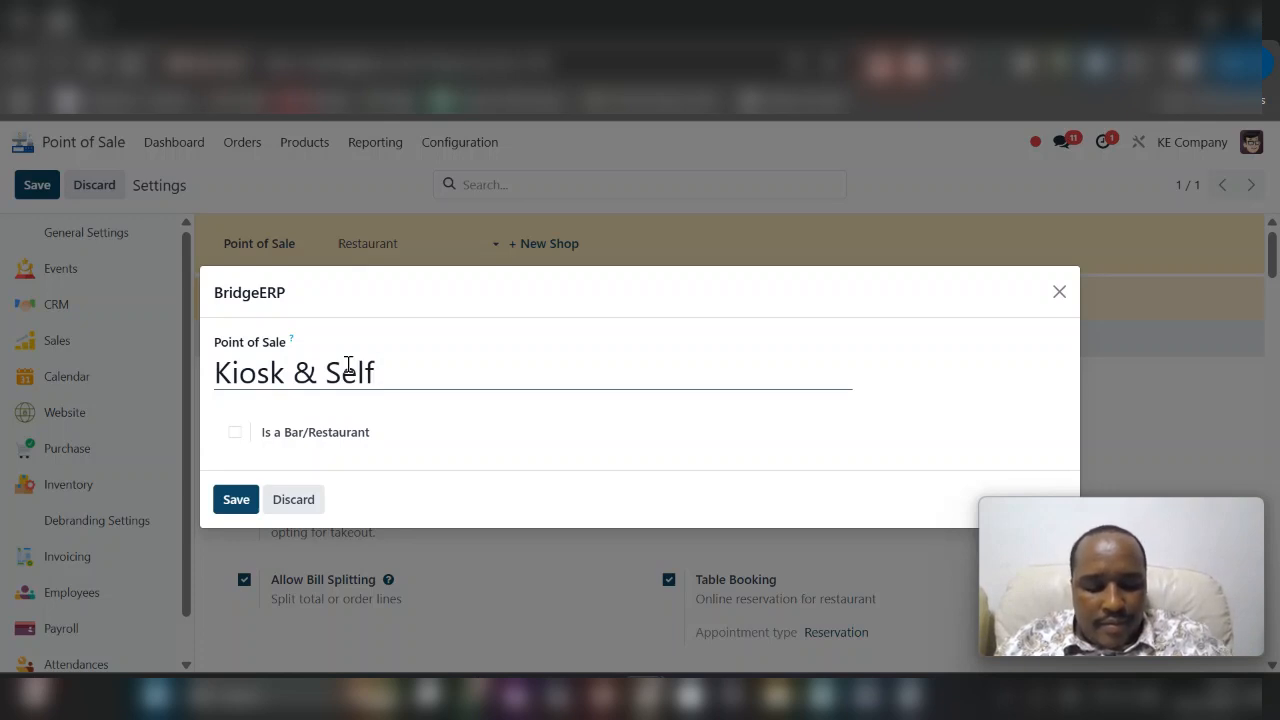
text(Ordering)
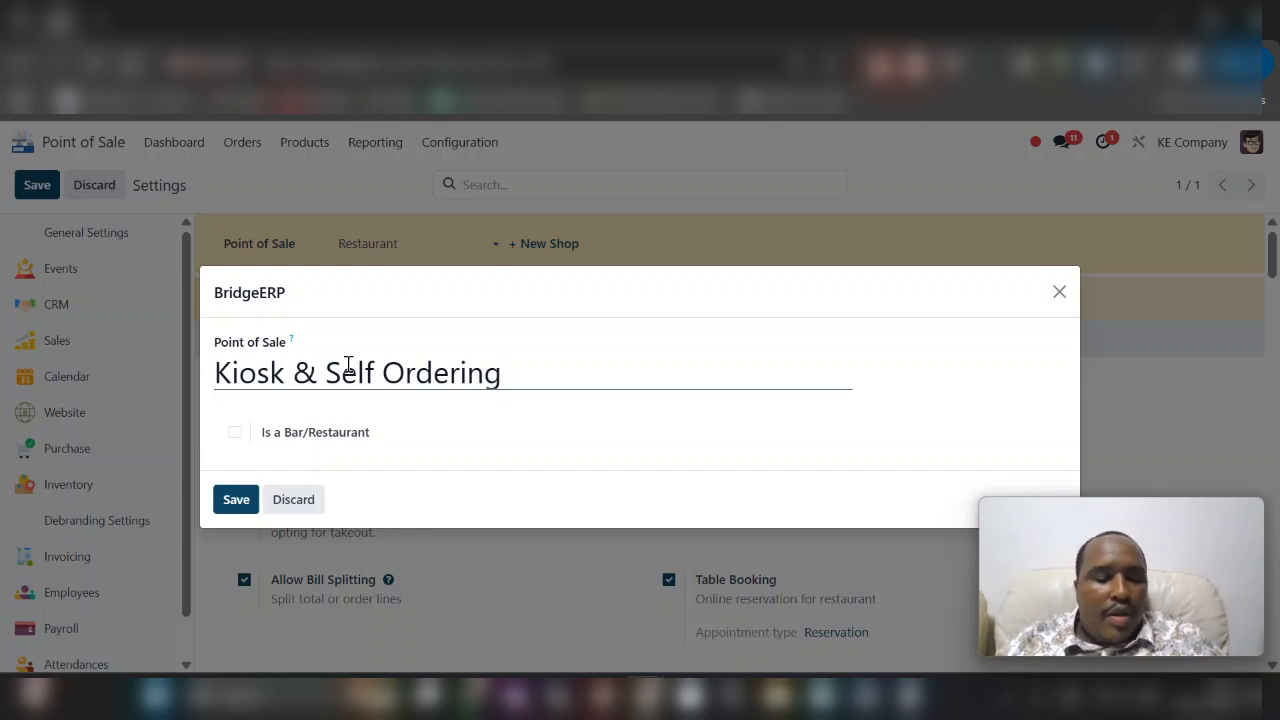
click(270, 438)
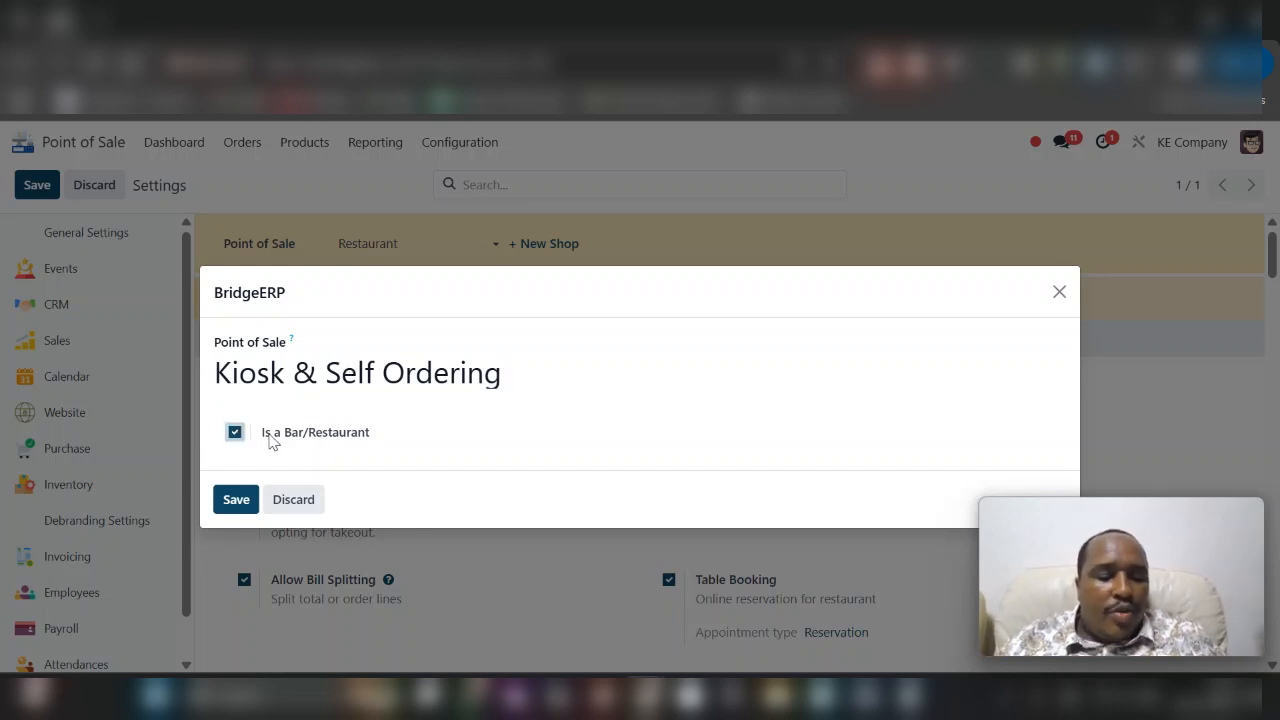
click(233, 502)
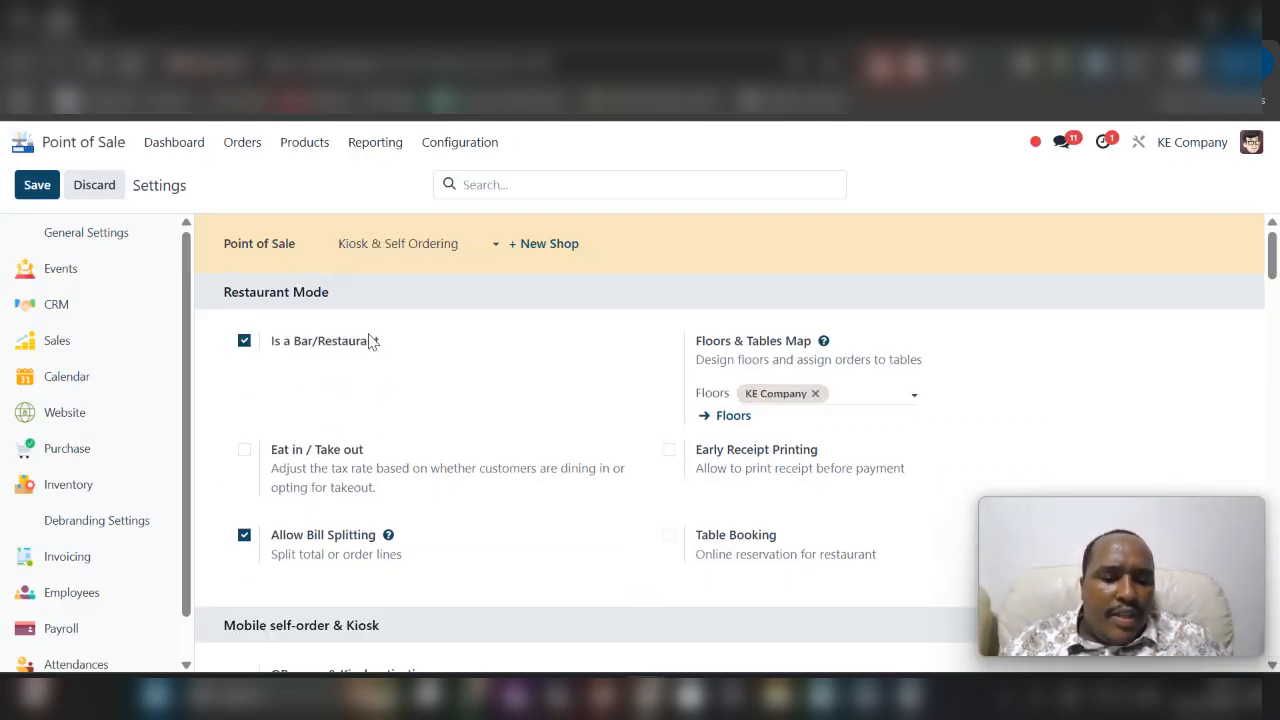
- Set Self Ordering to Kiosk for the Kiosk & Self Ordering shop
scroll(380, 390, down, 3)
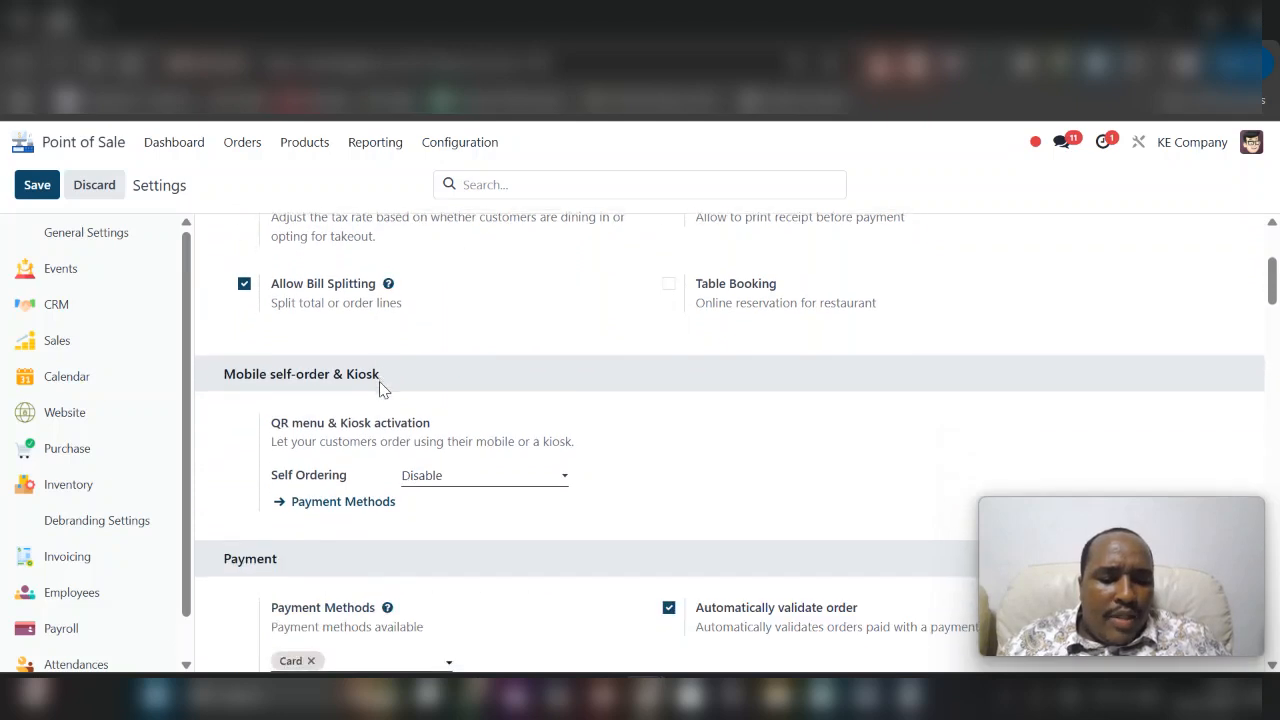
click(421, 479)
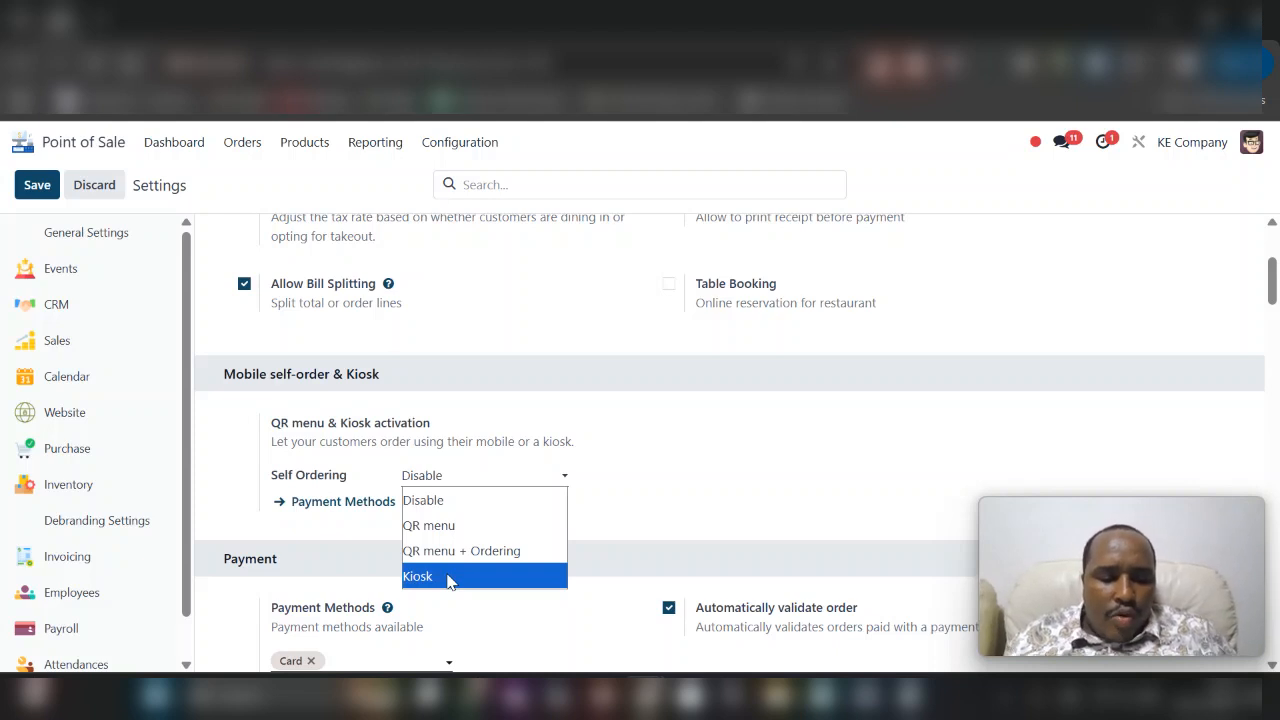
click(446, 577)
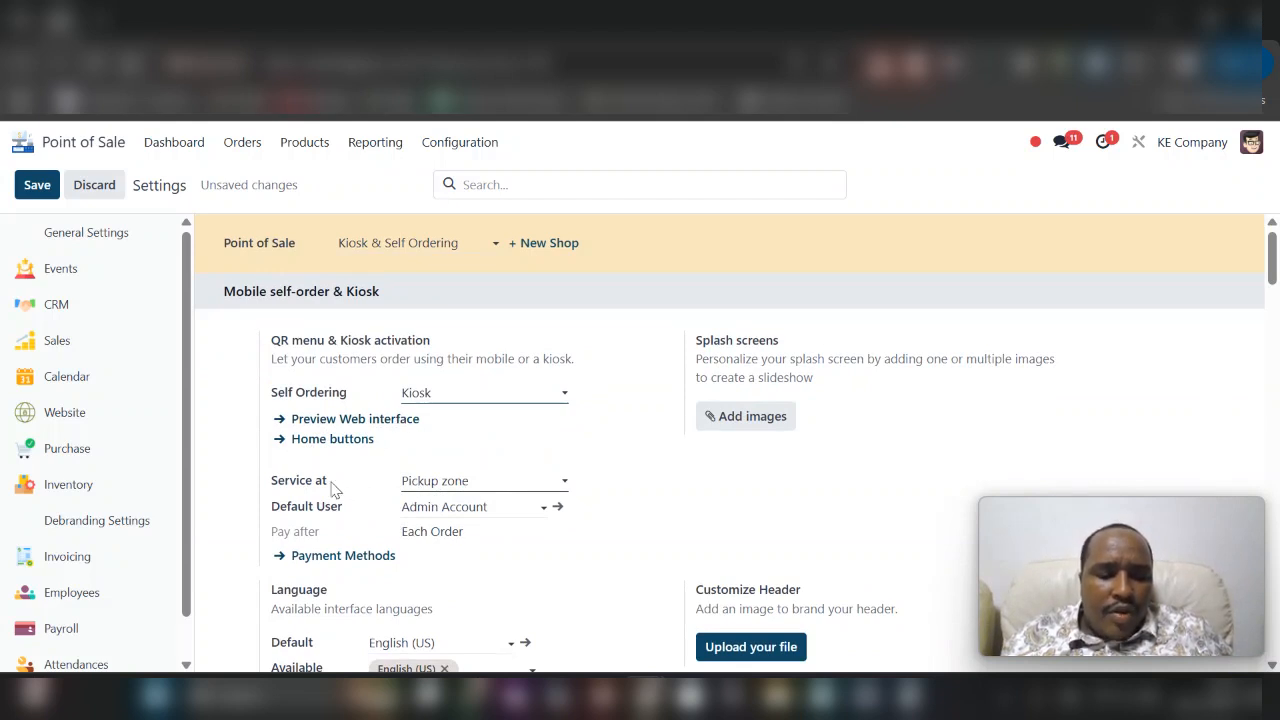
- Keep the kiosk's service location at Pickup zone and set its default user to Demo Account
click(426, 489)
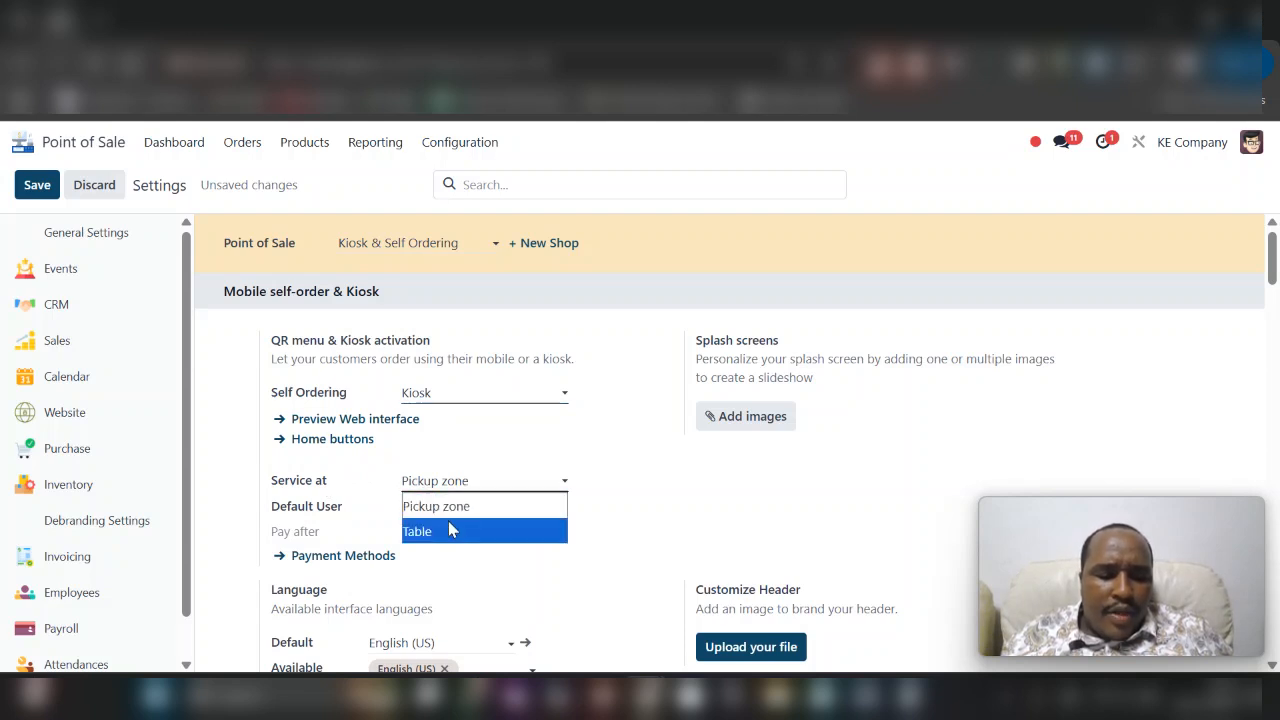
click(390, 508)
click(402, 507)
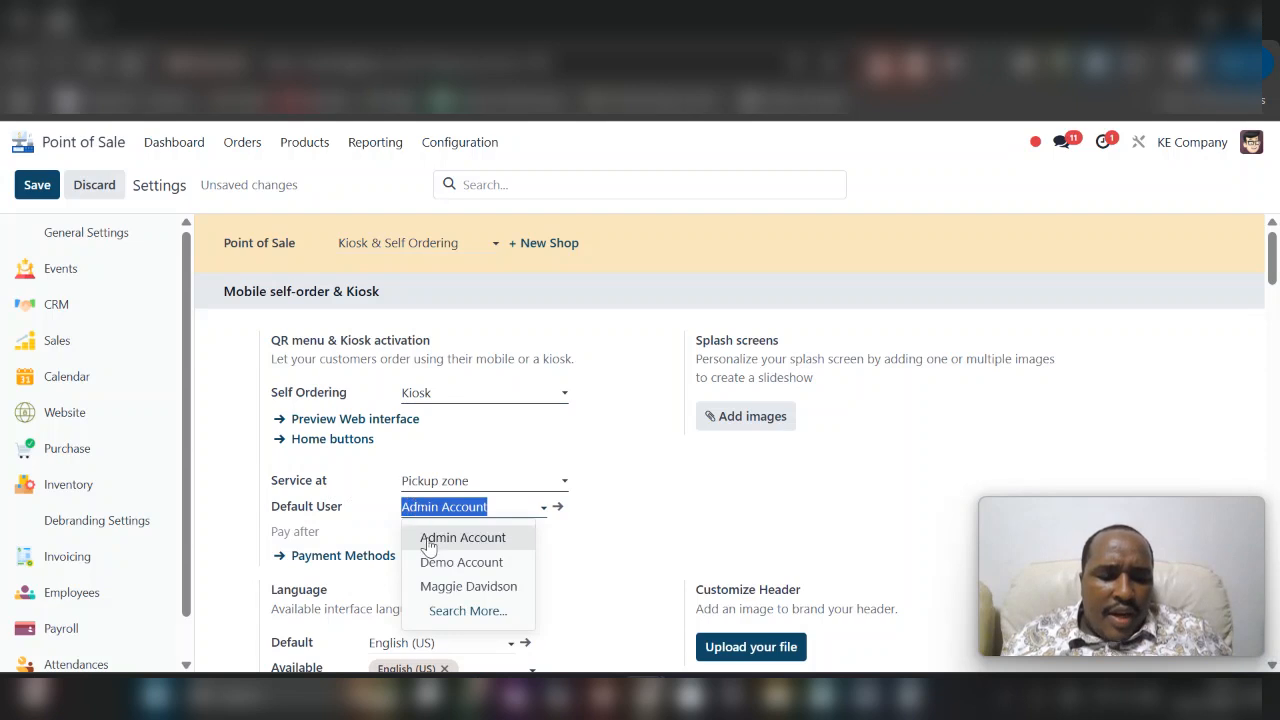
click(430, 562)
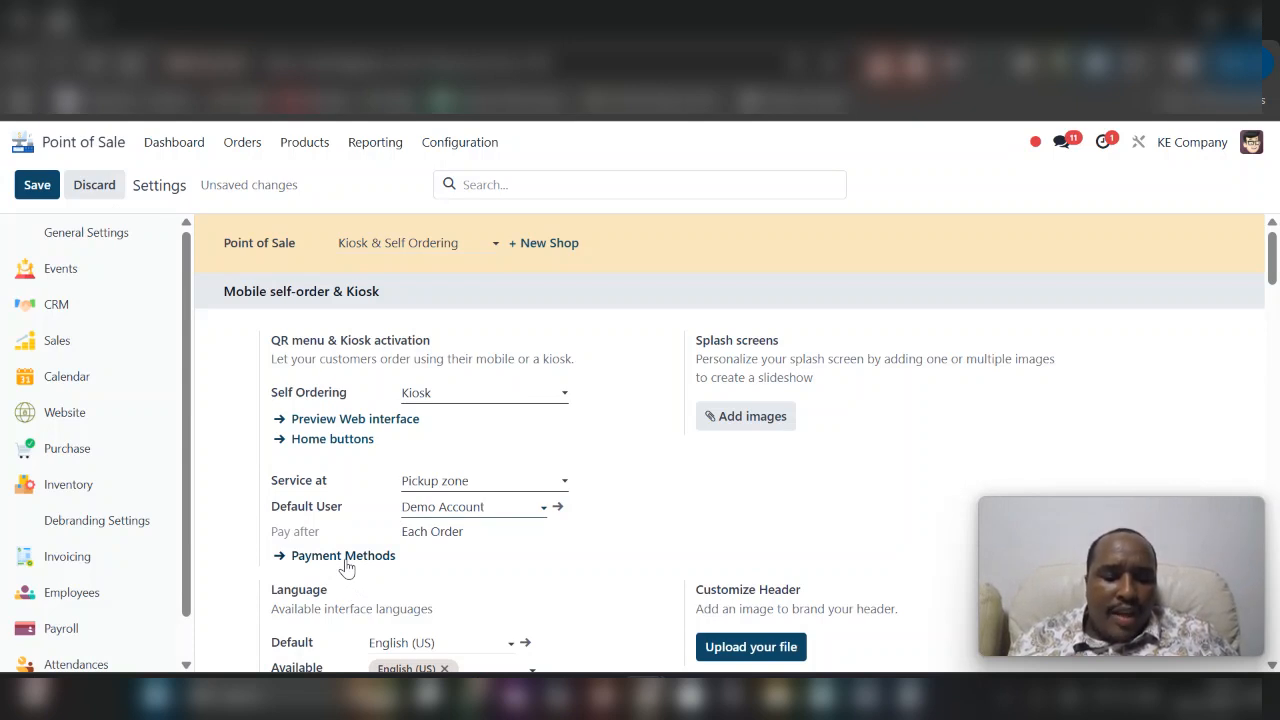
- Restrict the shop's available product categories to Food and Drinks and save the settings
scroll(345, 567, down, 2)
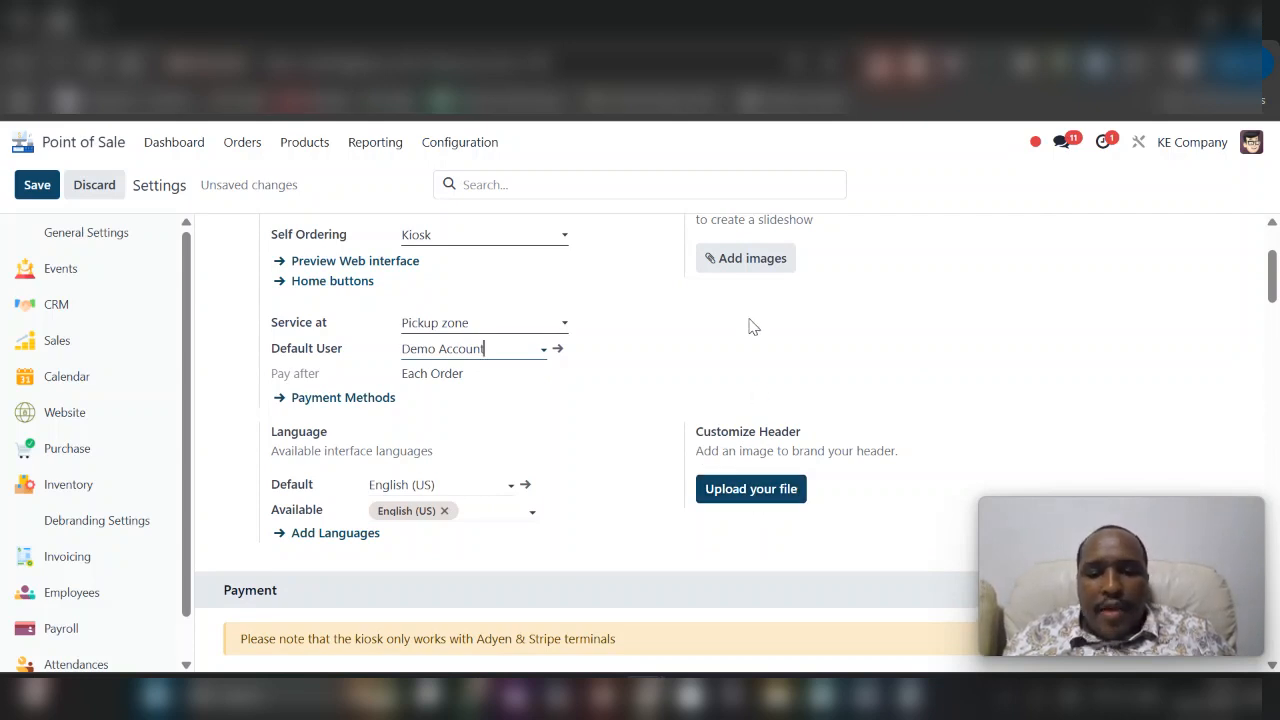
scroll(749, 326, up, 2)
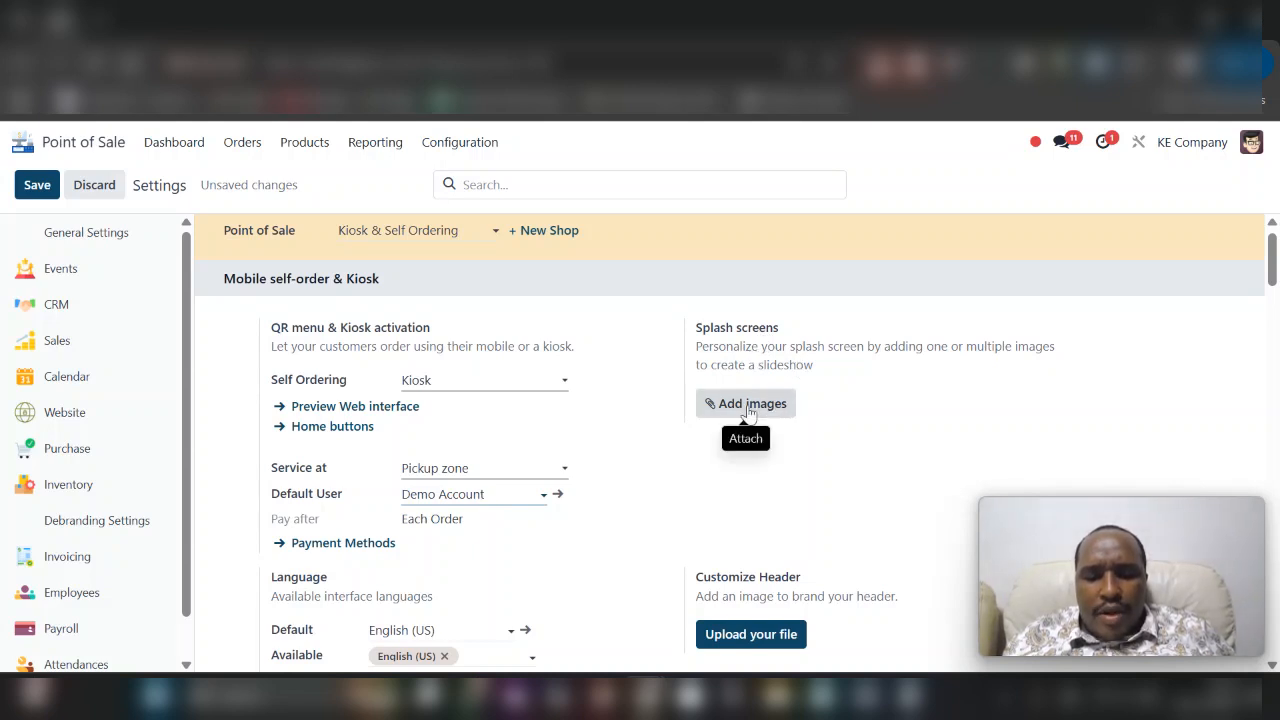
scroll(709, 488, down, 3)
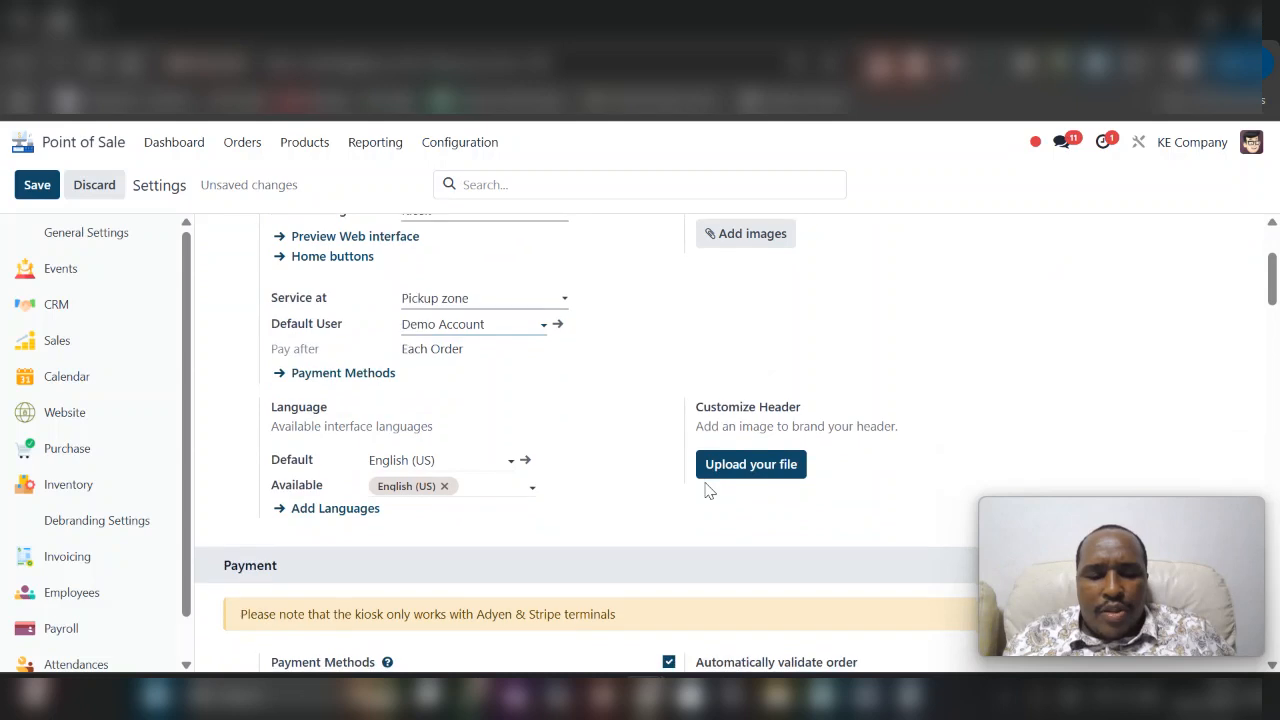
scroll(706, 489, down, 2)
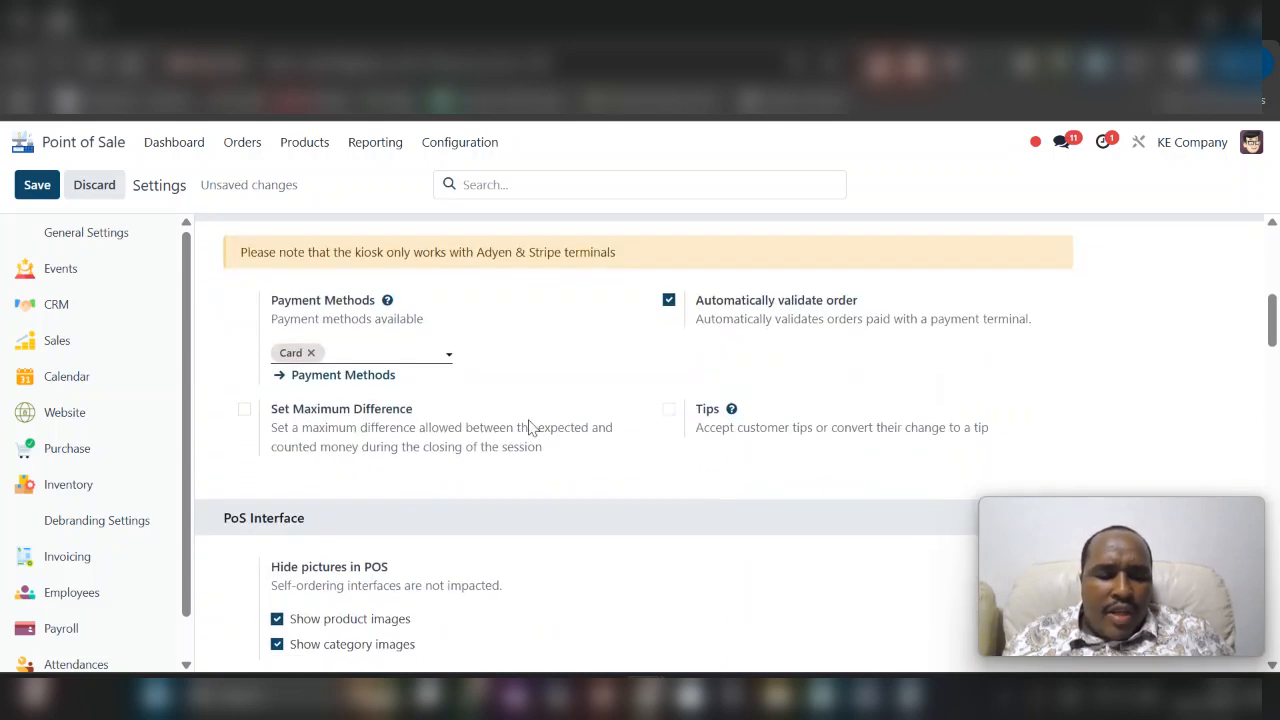
scroll(522, 427, down, 2)
scroll(520, 434, down, 1)
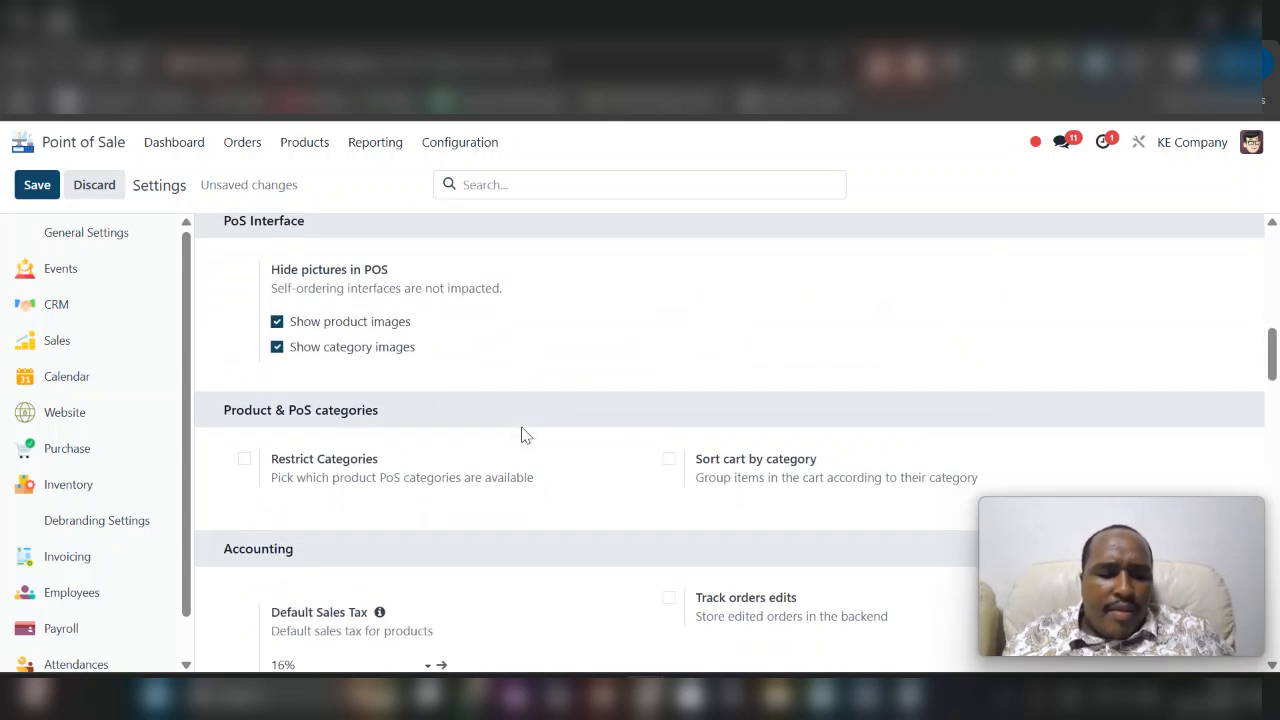
scroll(520, 434, down, 1)
click(243, 352)
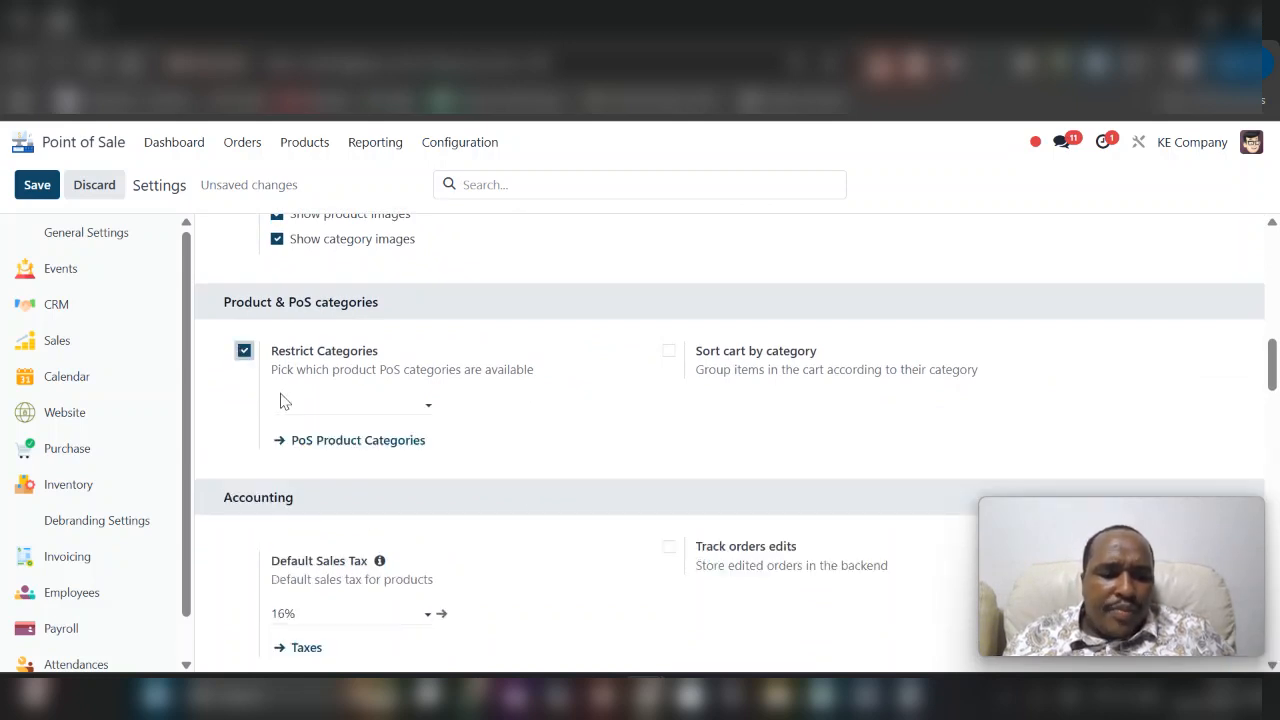
click(320, 401)
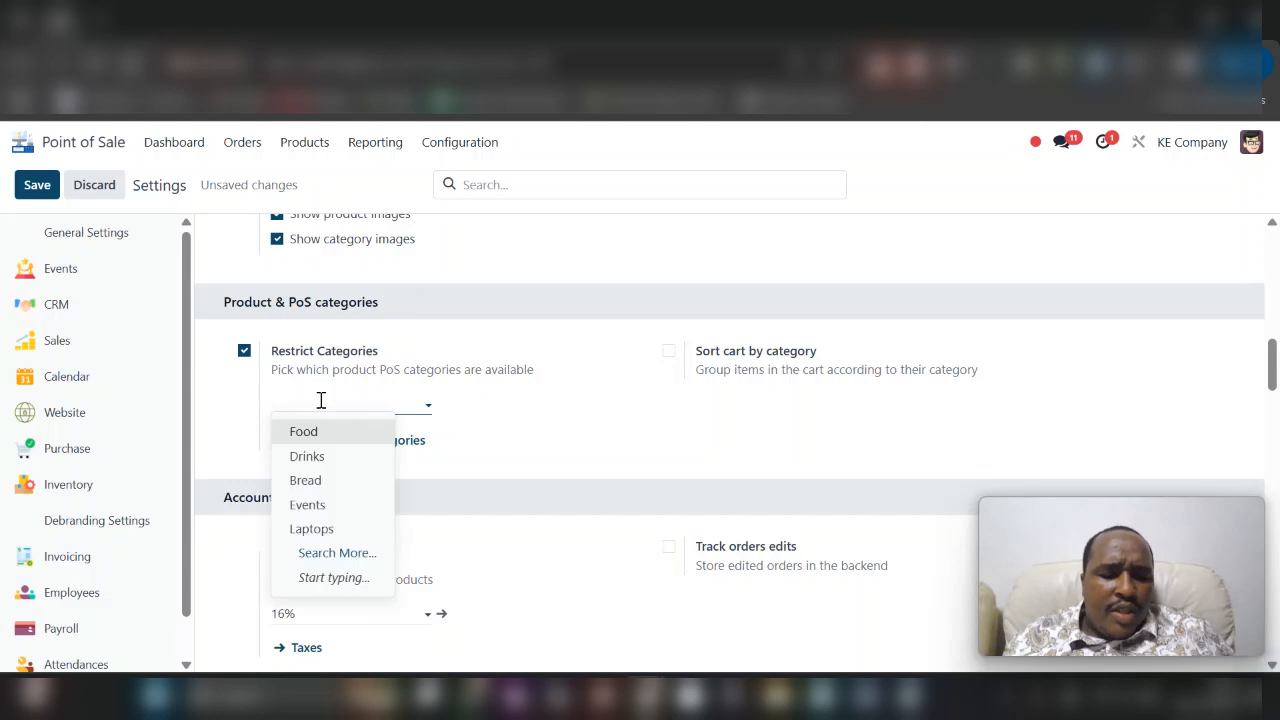
click(323, 436)
click(393, 400)
click(392, 456)
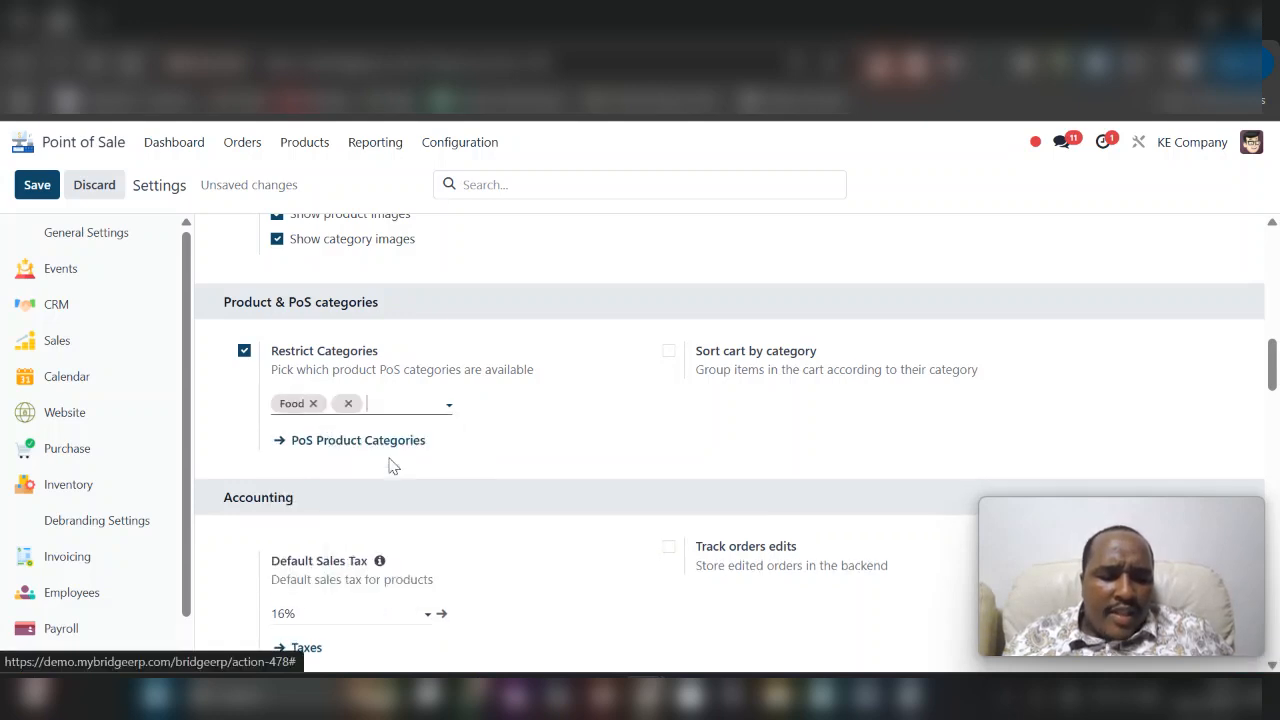
click(34, 186)
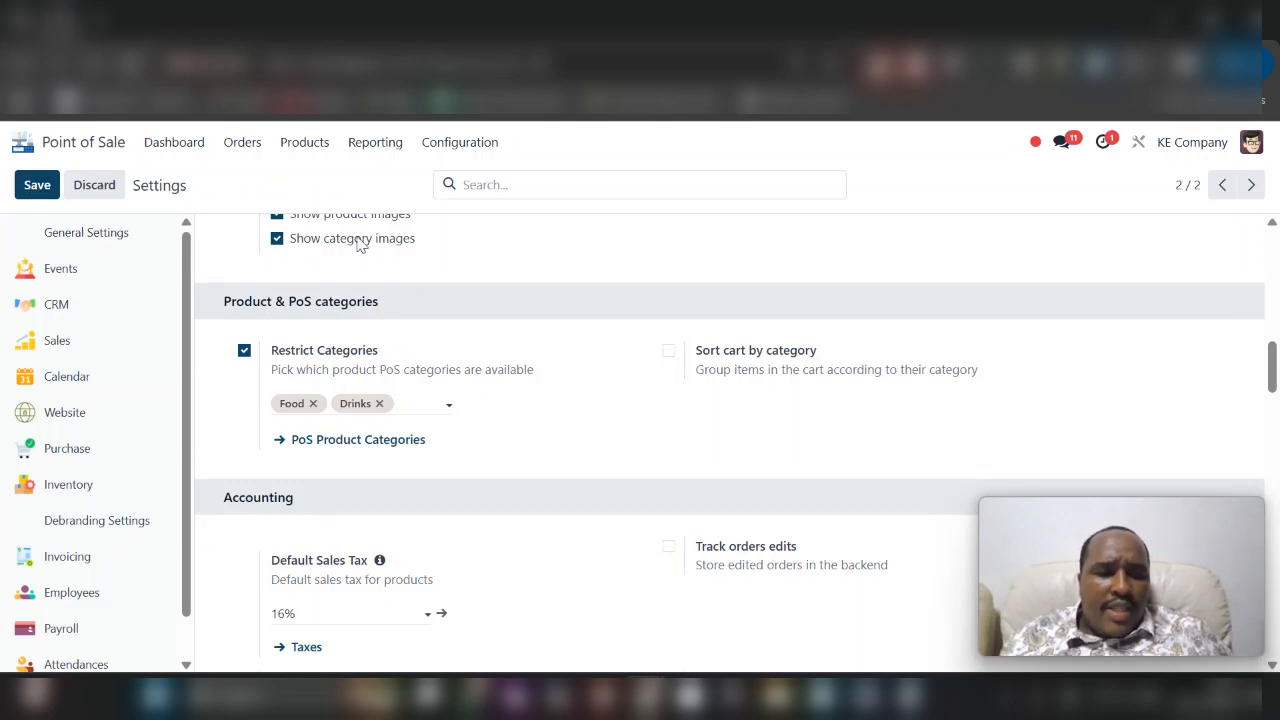
- Remove landing_03.jpg and landing_02.jpg from the kiosk's splash screens
scroll(360, 245, up, 2)
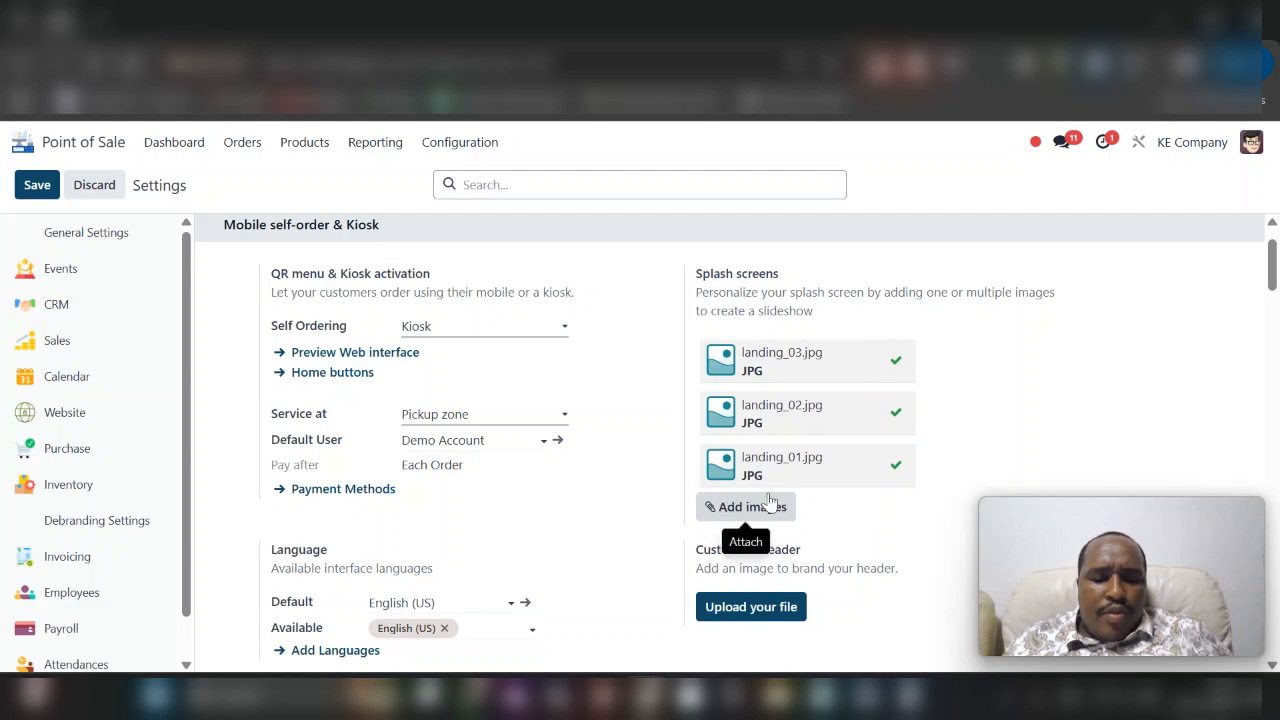
click(892, 366)
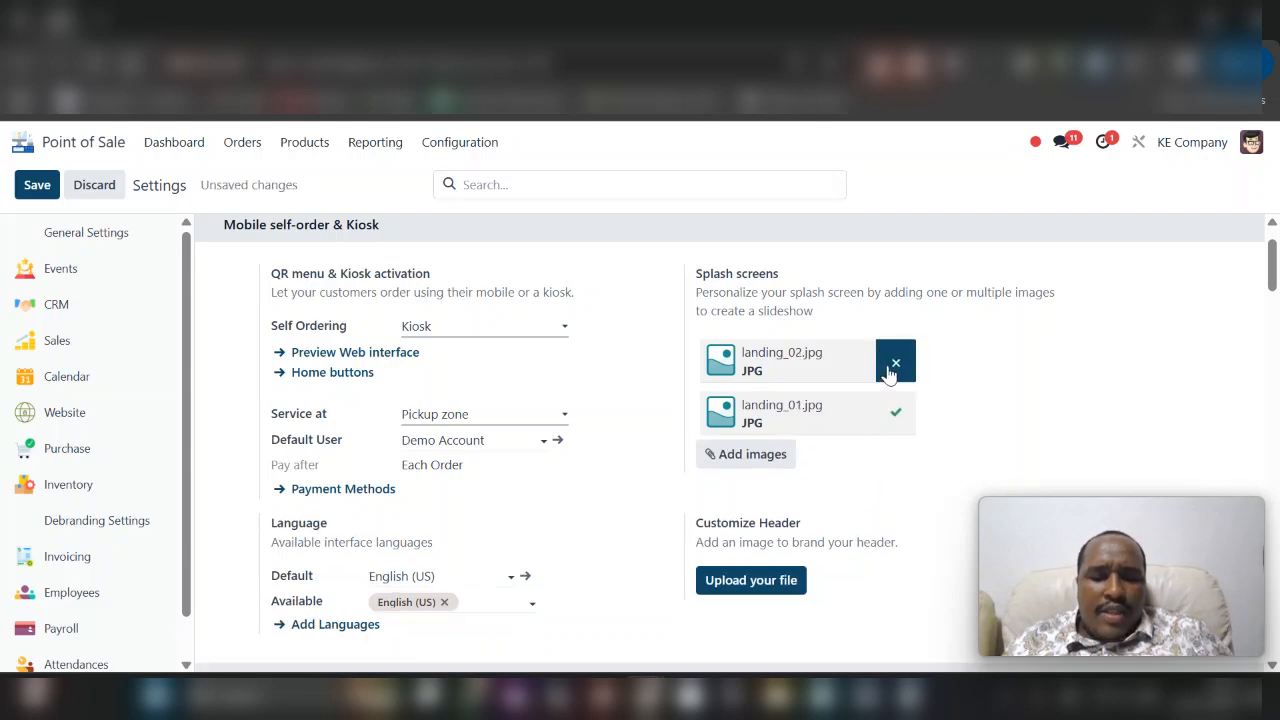
click(892, 366)
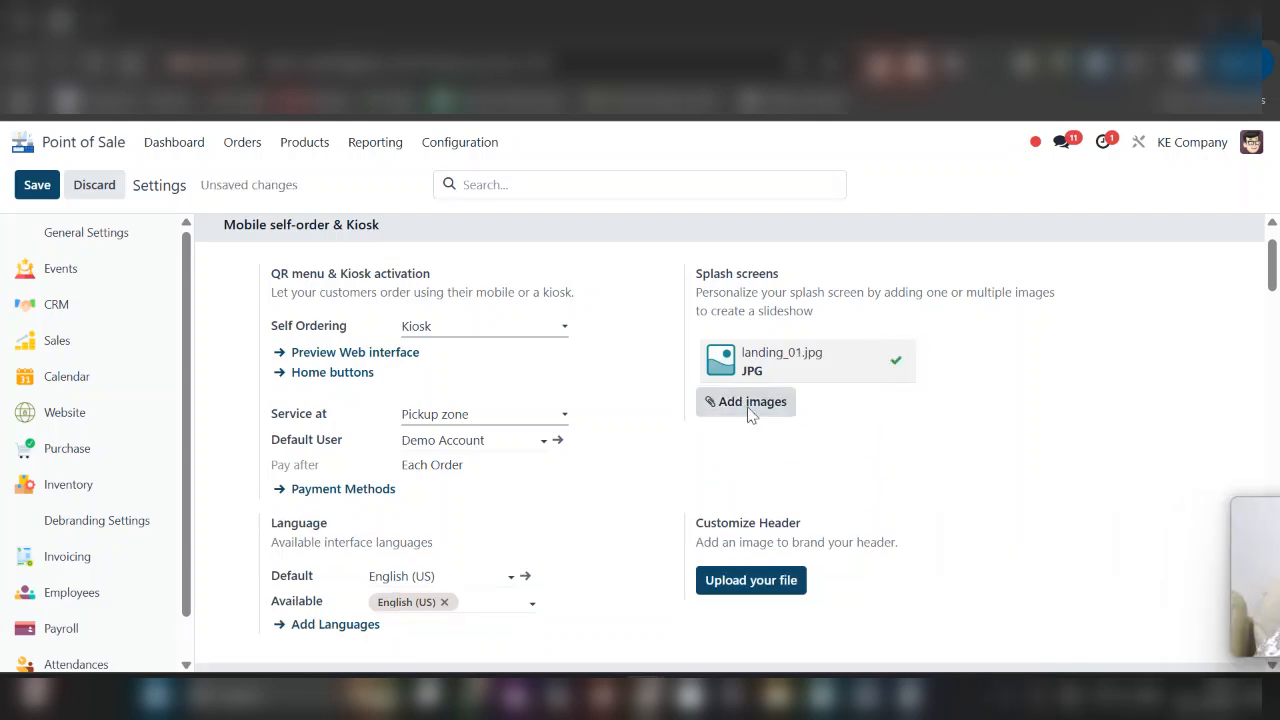
- Add the three Unsplash restaurant and food photos as splash screen images and save the settings
click(750, 402)
drag(766, 236, 255, 285)
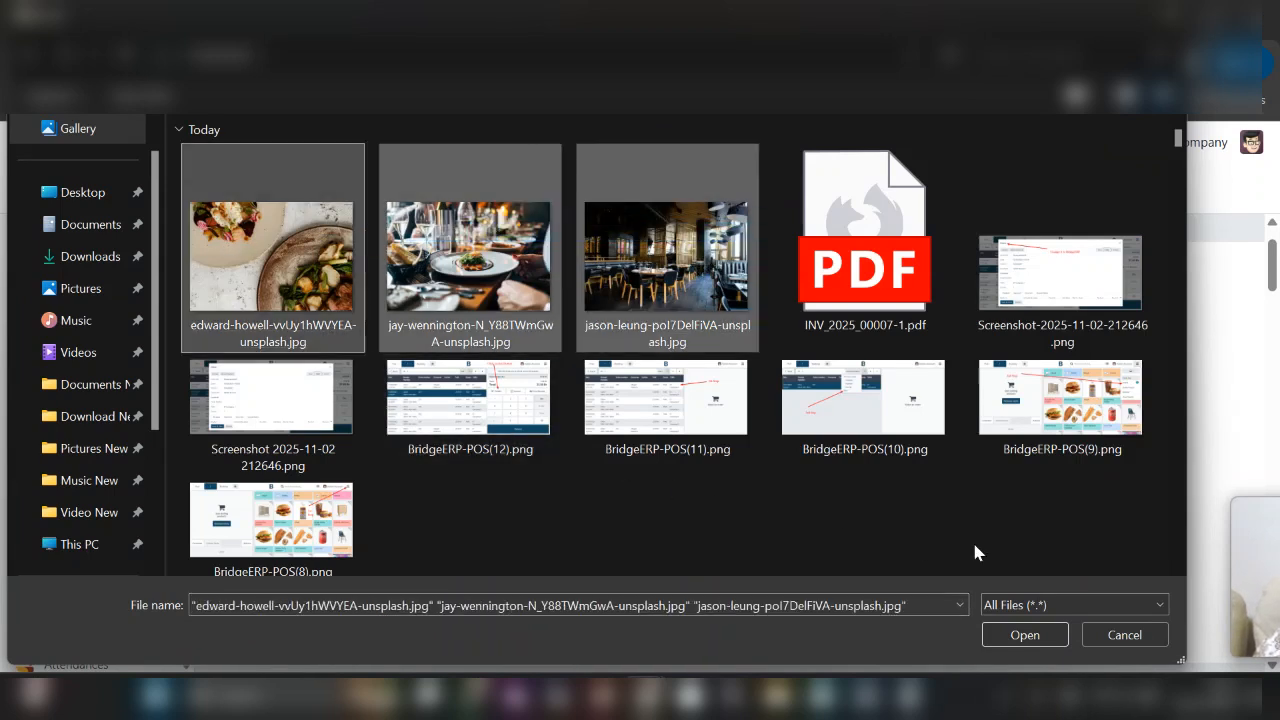
click(1003, 632)
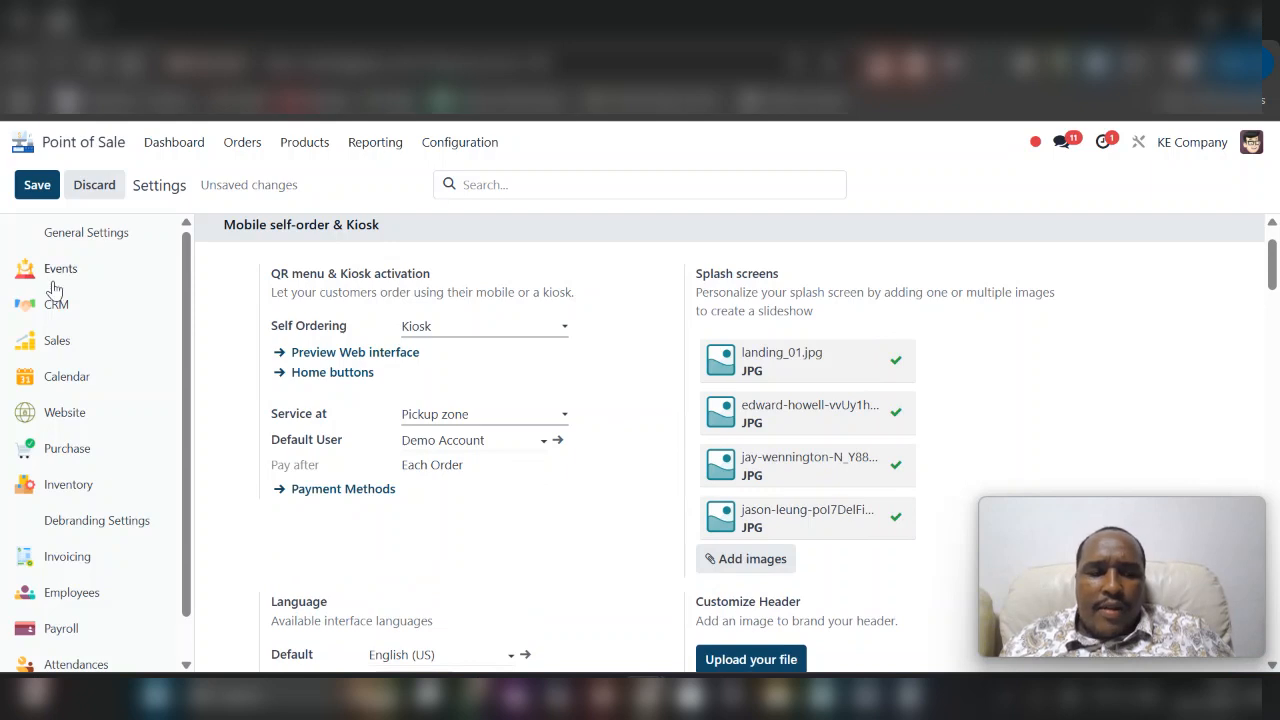
click(37, 188)
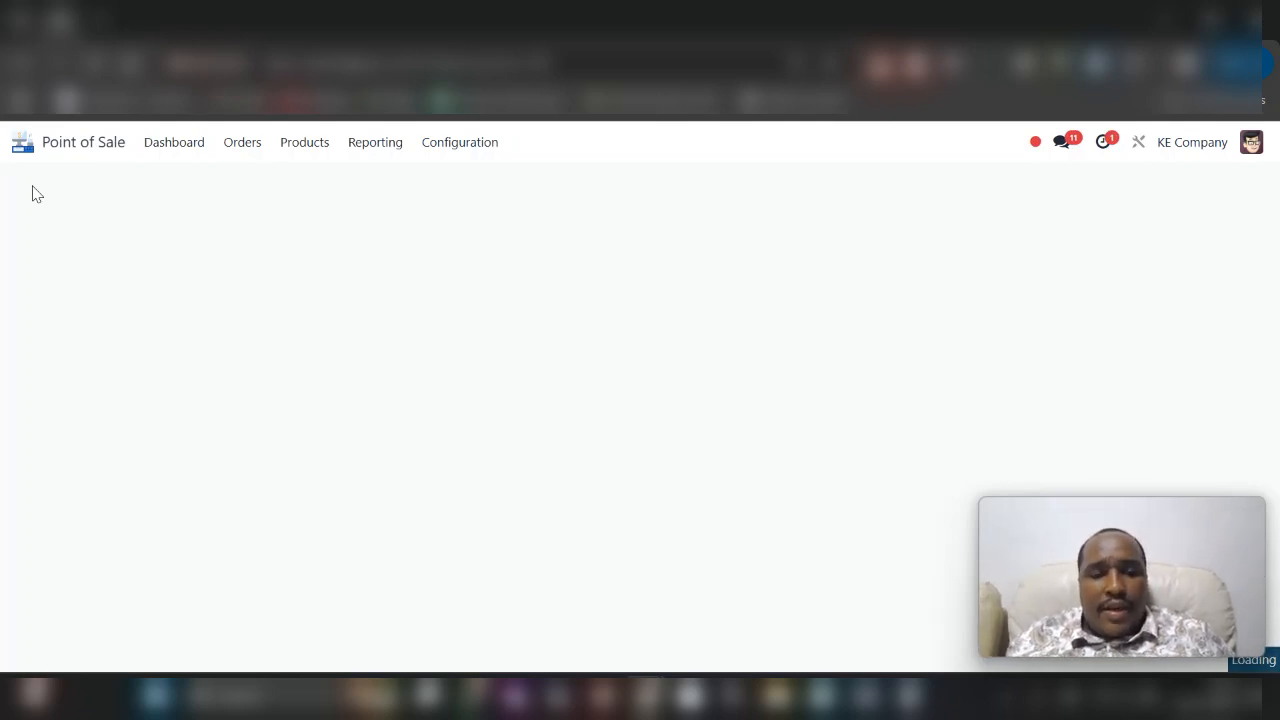
- Open the kiosk's home buttons list from the Point of Sale settings
click(173, 143)
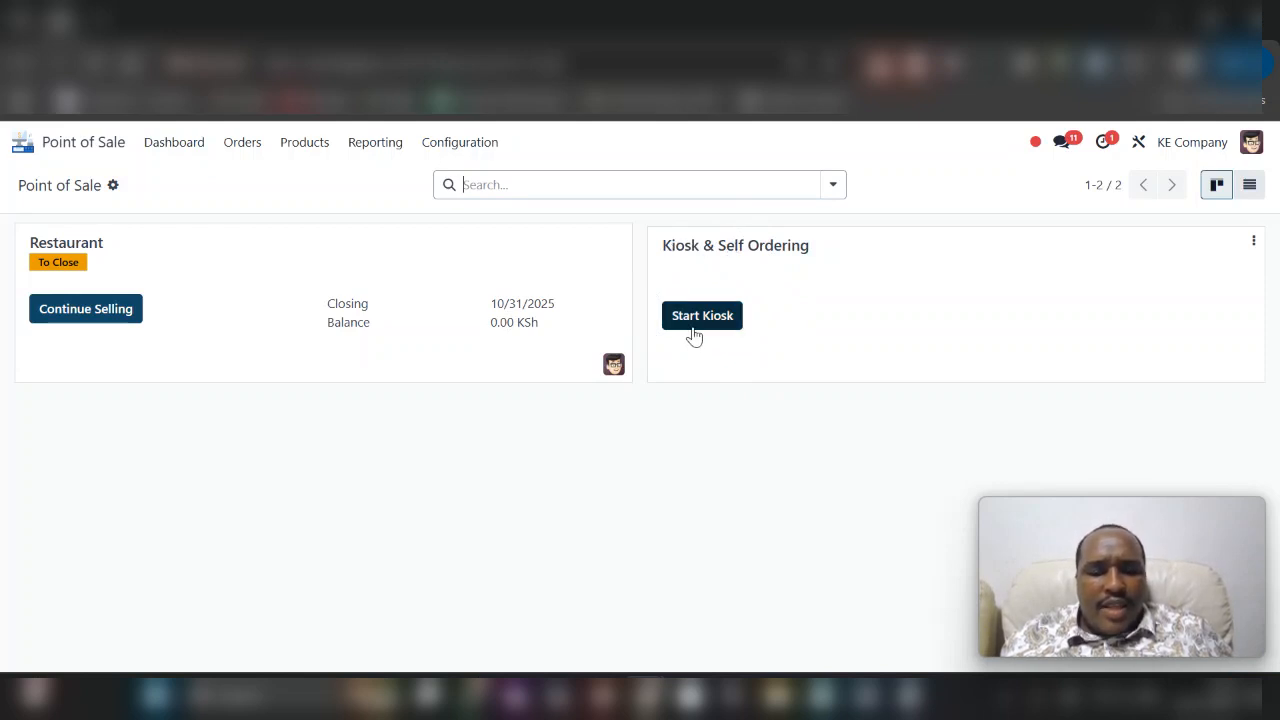
click(482, 150)
click(482, 177)
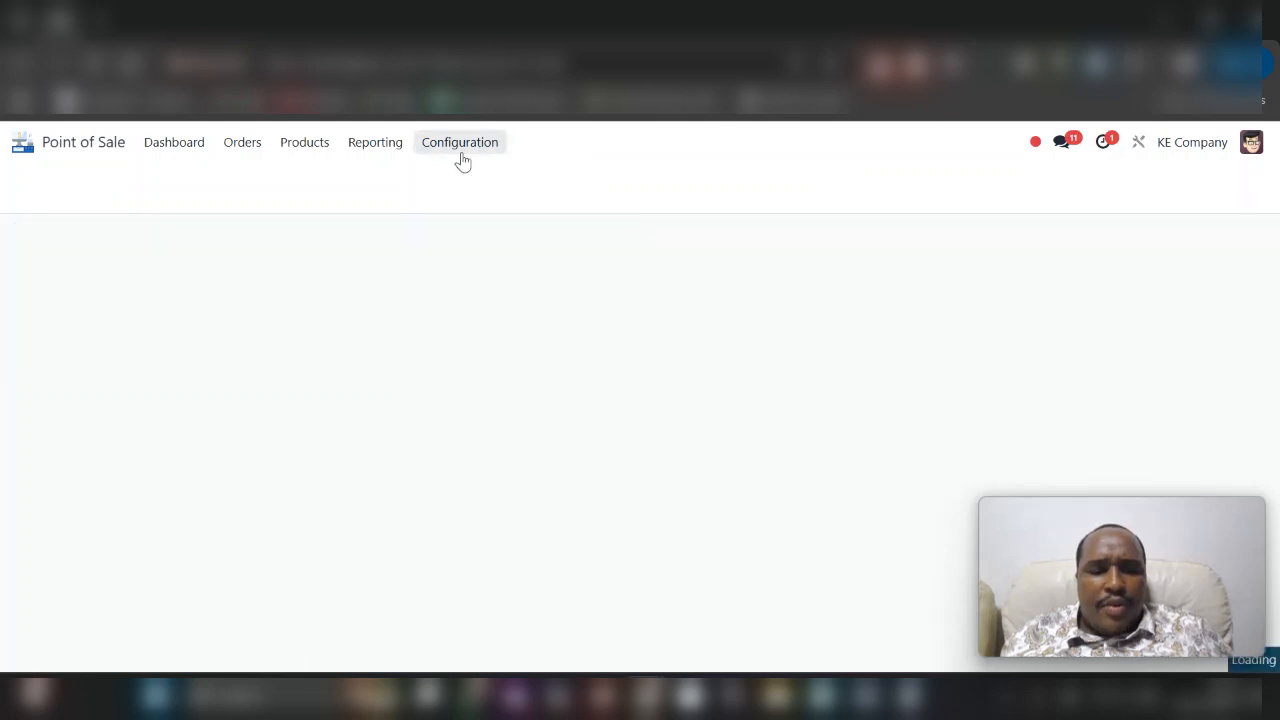
scroll(466, 306, down, 1)
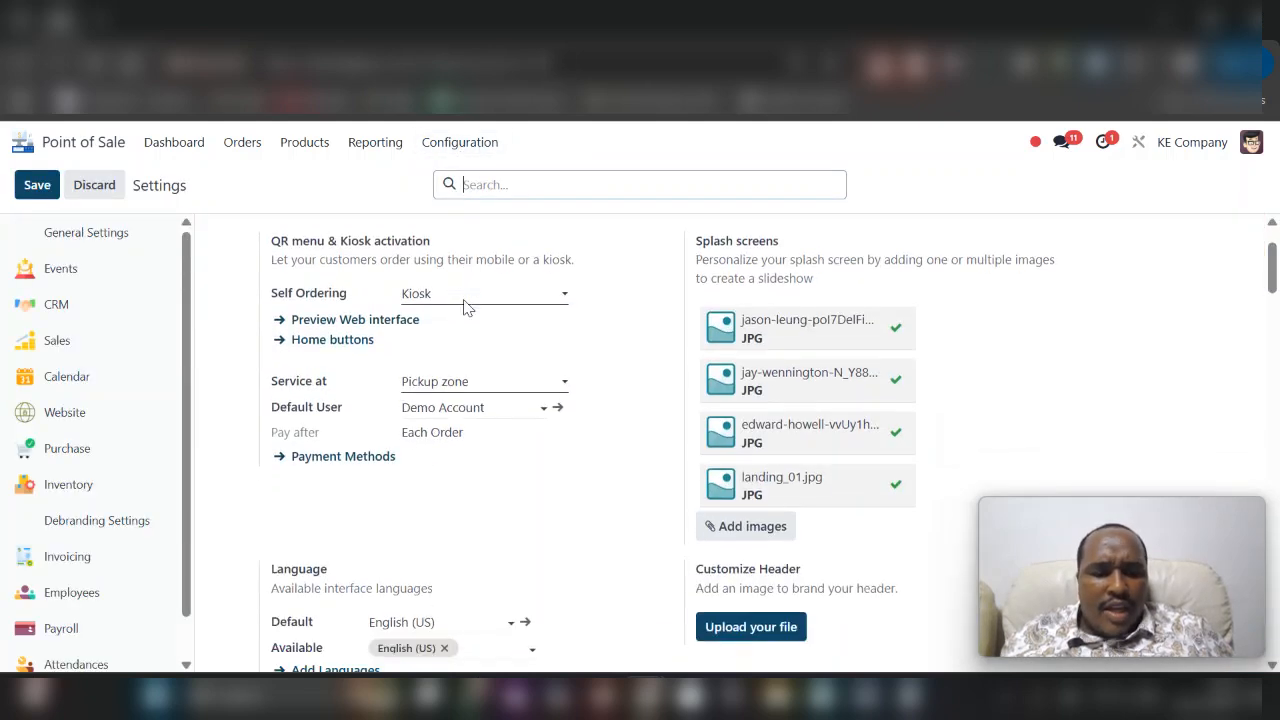
click(318, 341)
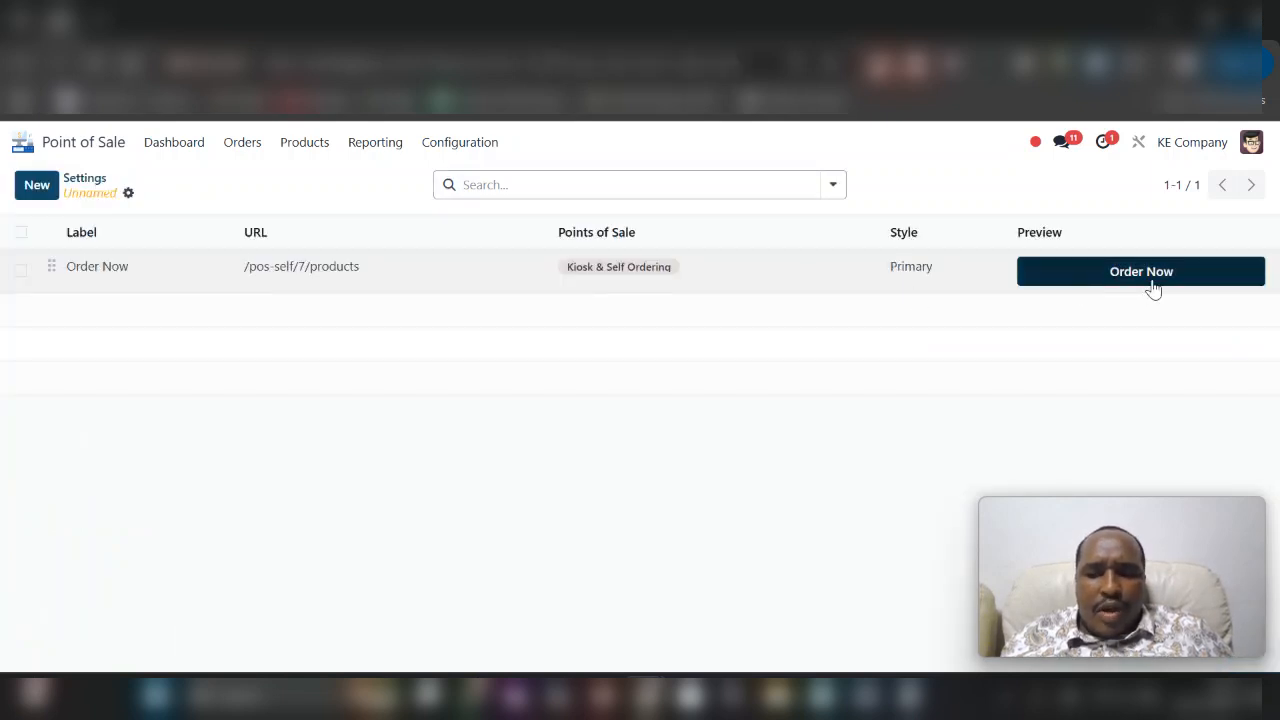
- Look through the available style options for the Order Now home button
click(980, 277)
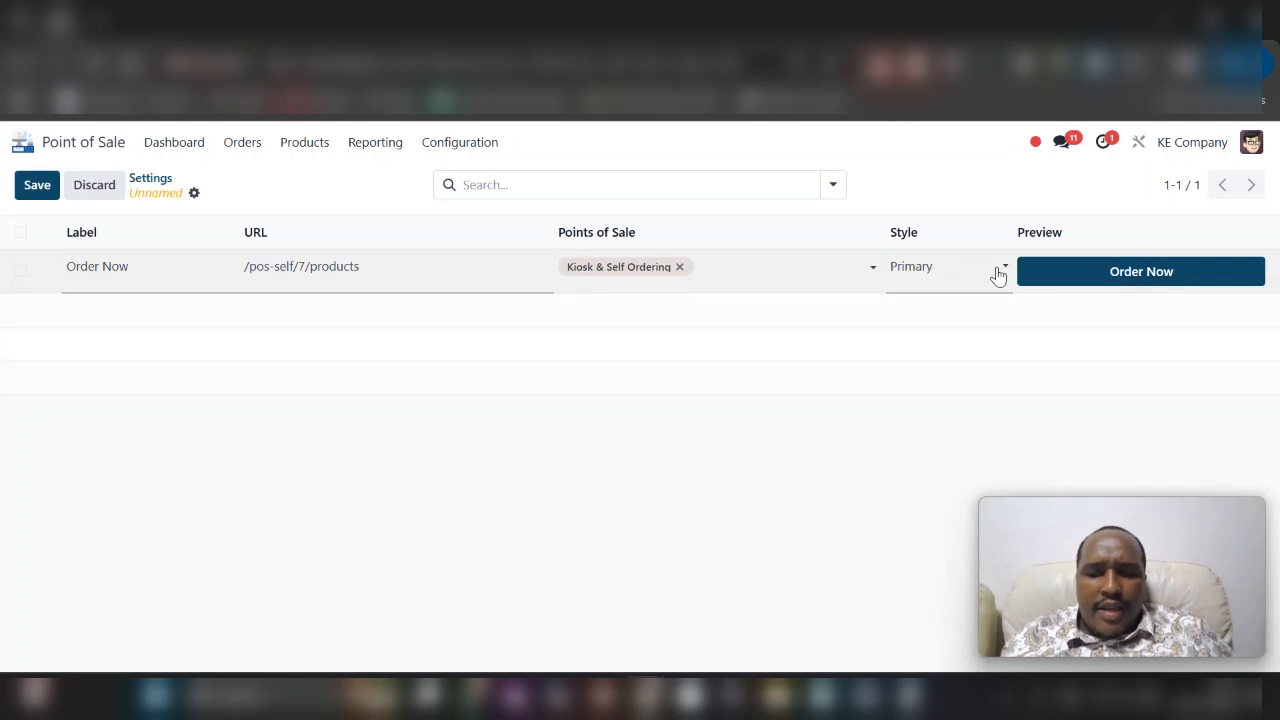
click(997, 276)
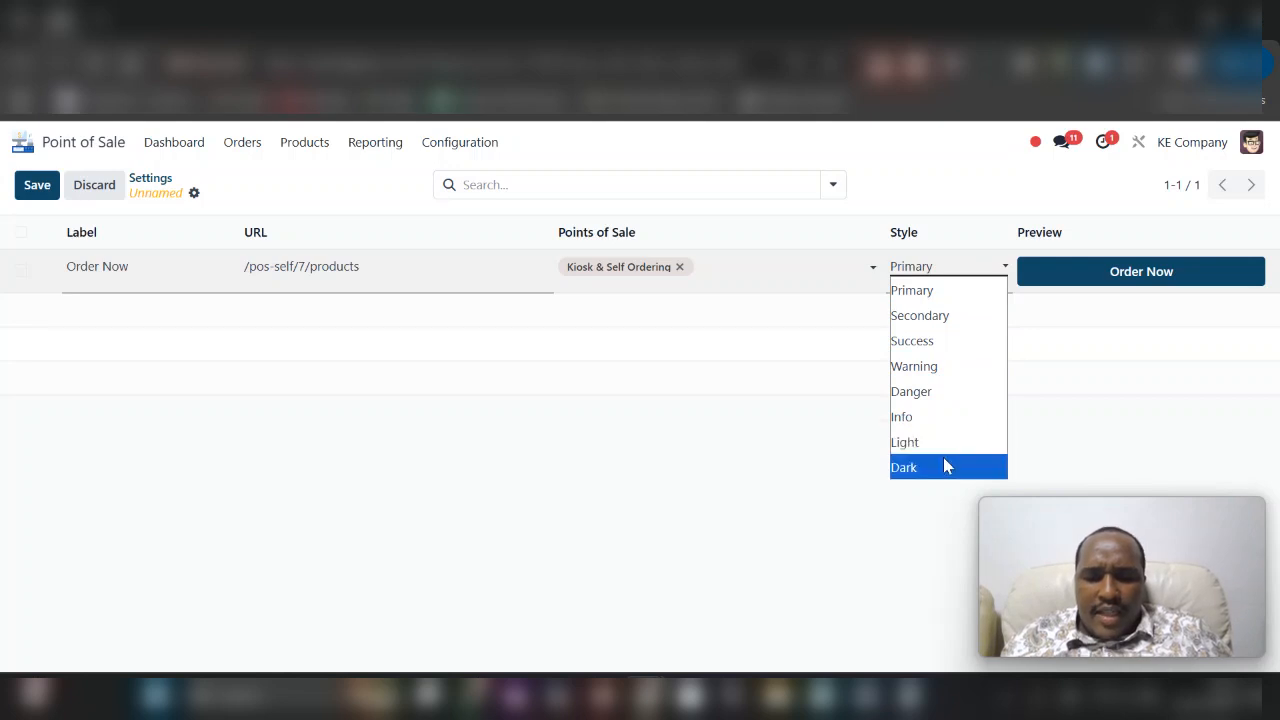
click(801, 405)
click(801, 405)
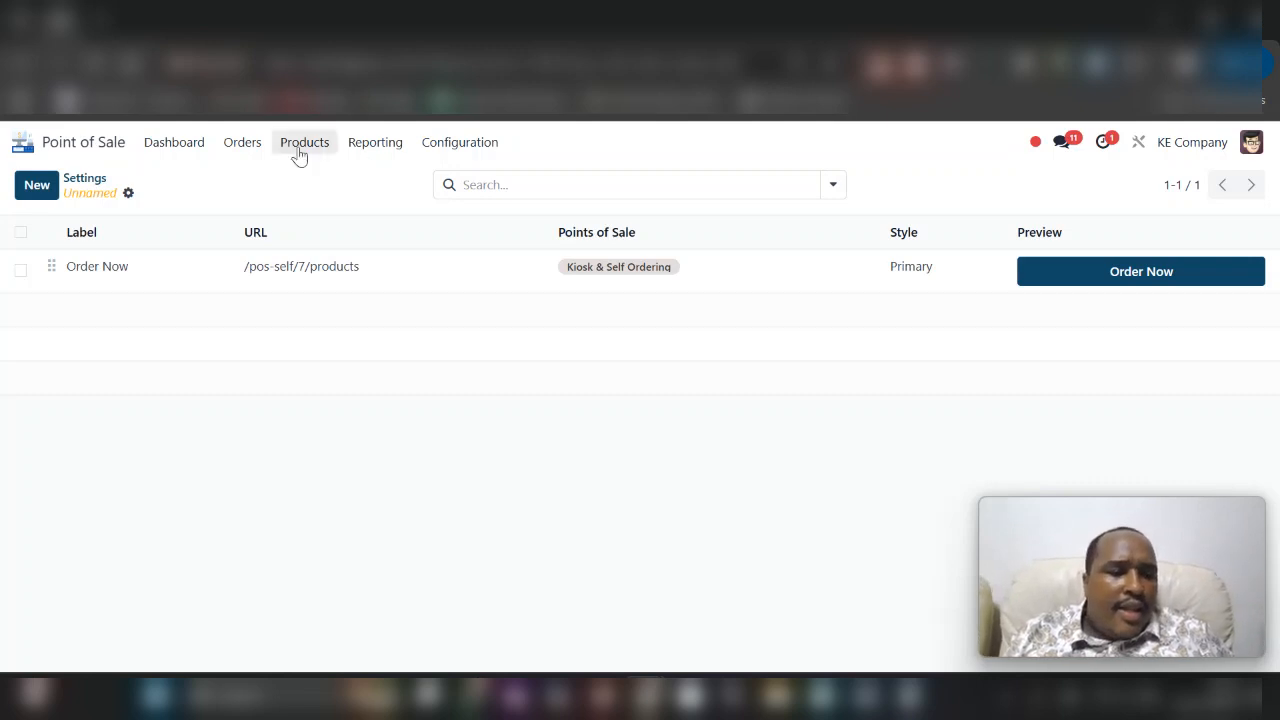
- Launch the Kiosk & Self Ordering shop through its kiosk URL and start an order
click(187, 152)
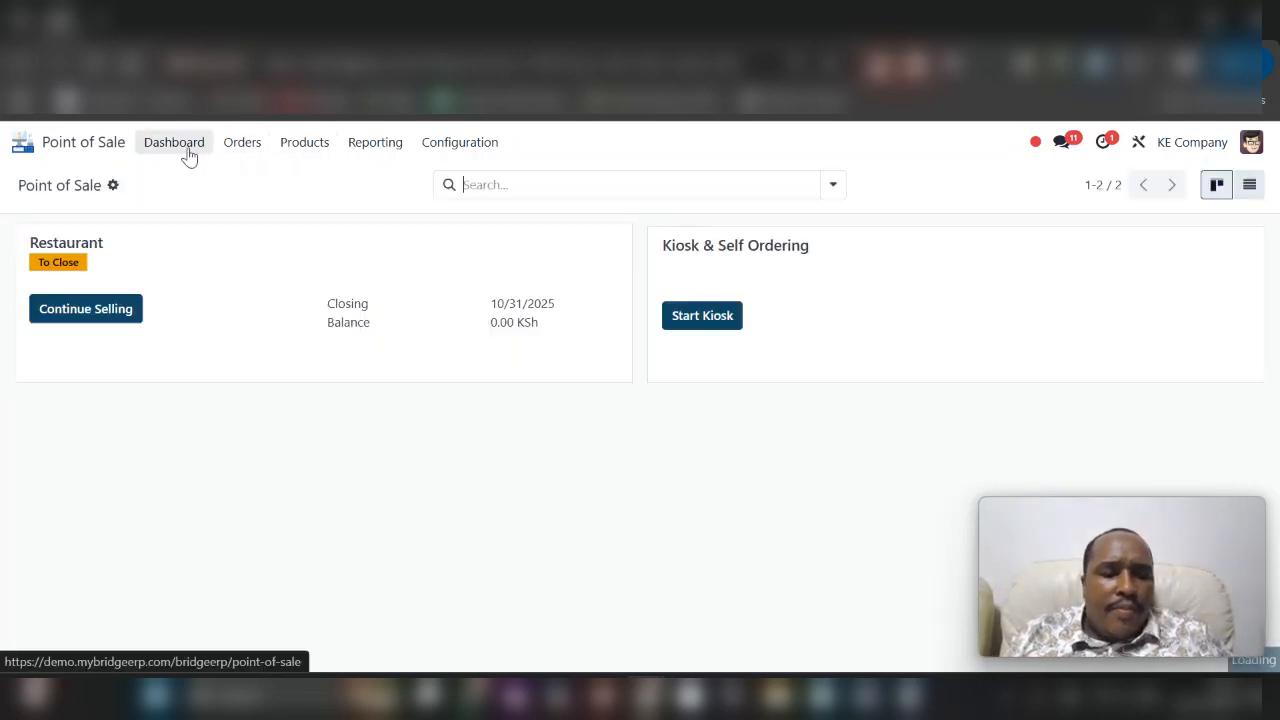
click(702, 322)
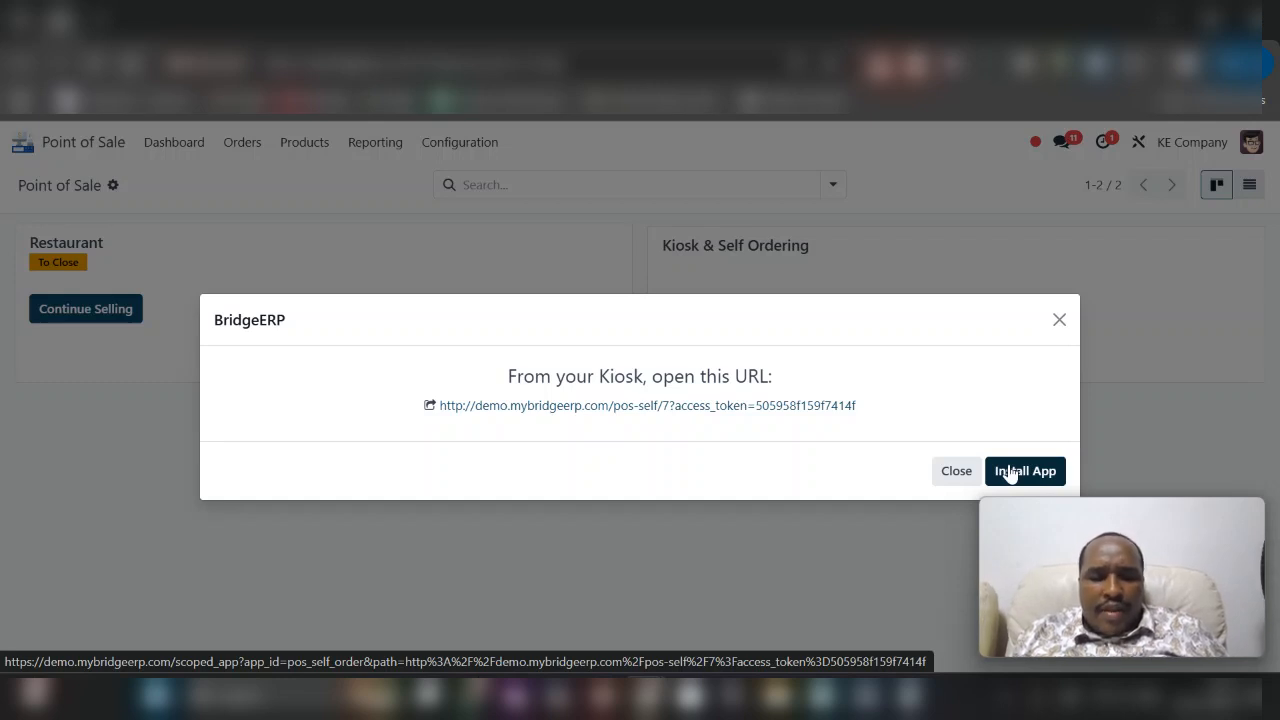
click(701, 413)
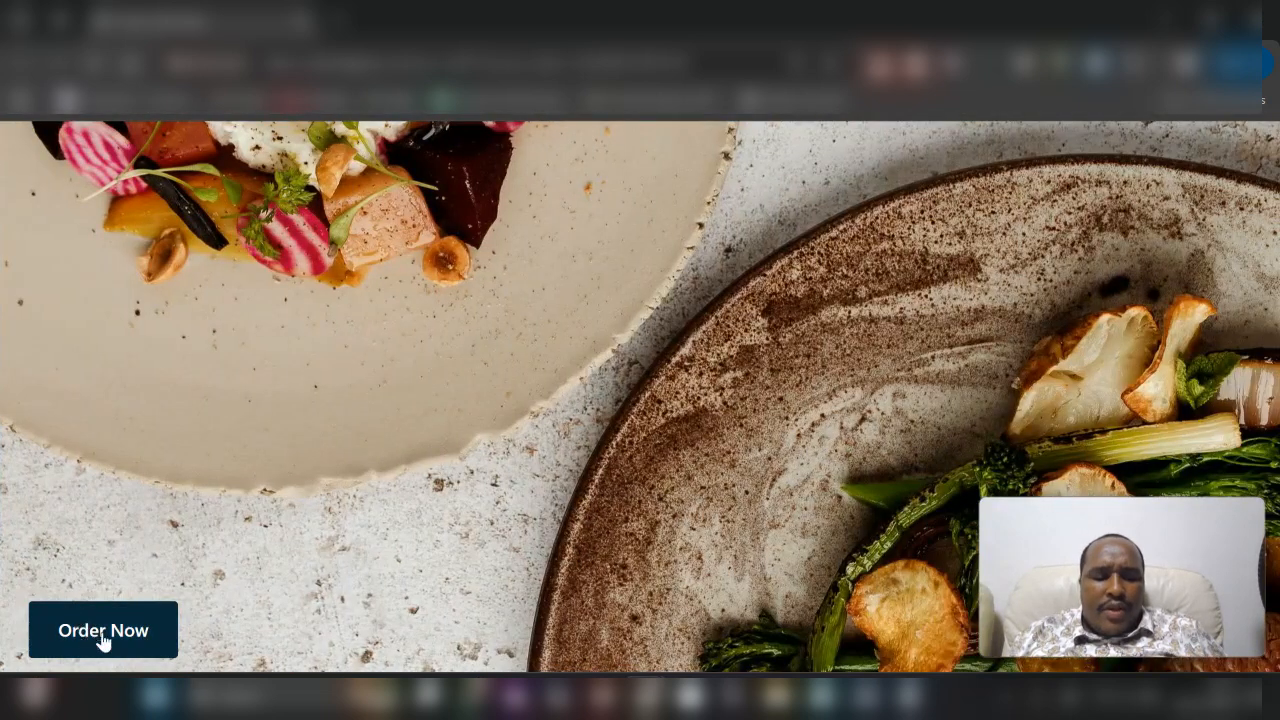
click(121, 617)
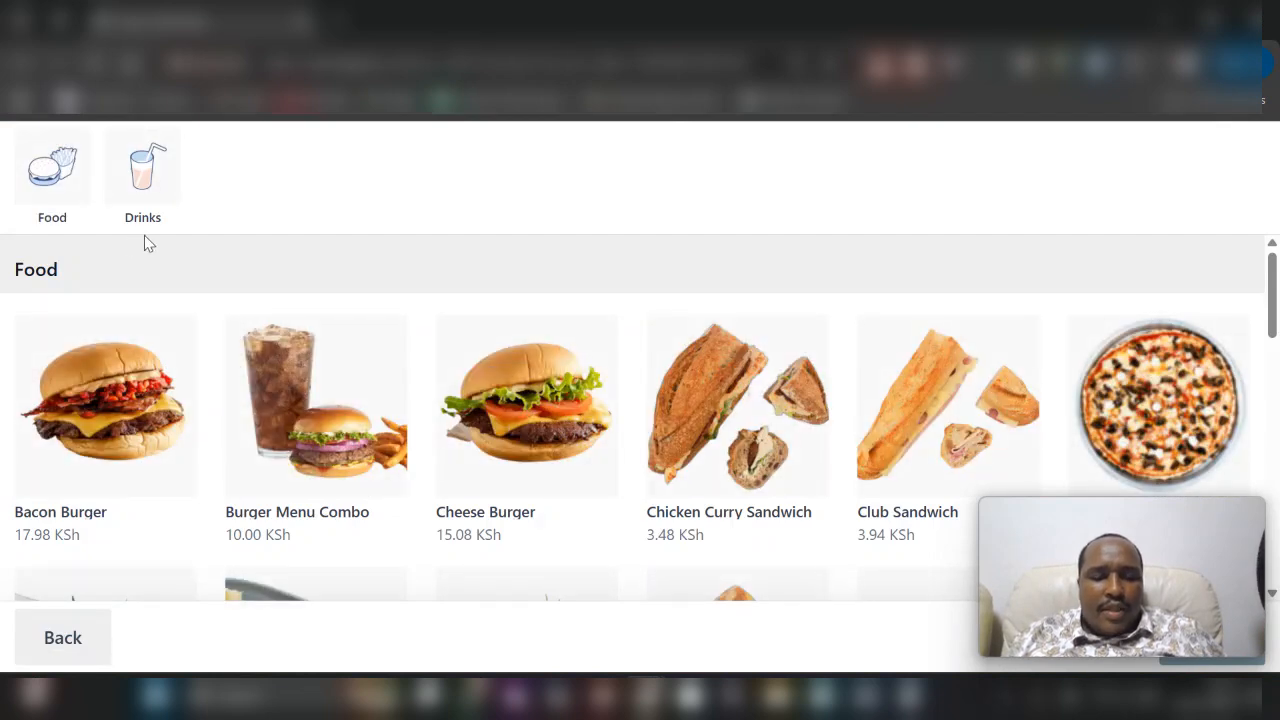
- Browse the kiosk's products in the Food and Drinks categories
scroll(320, 408, down, 10)
scroll(320, 408, up, 3)
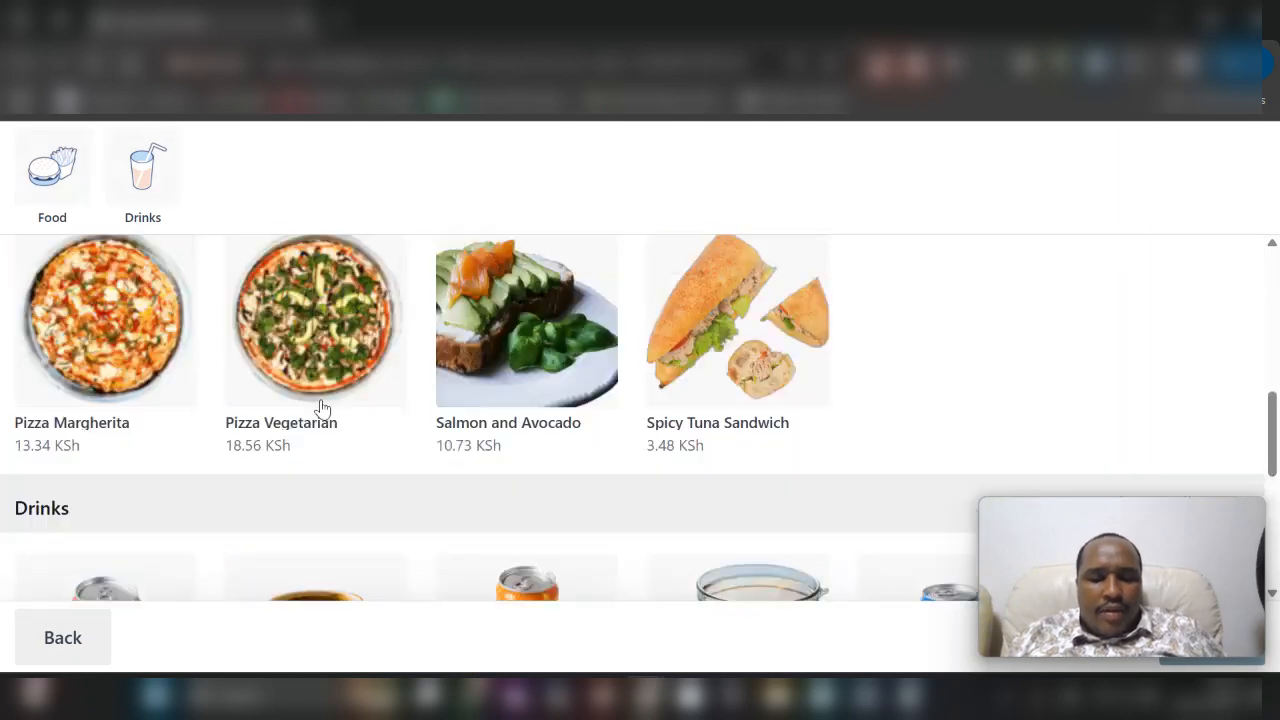
scroll(320, 408, down, 4)
scroll(143, 334, up, 2)
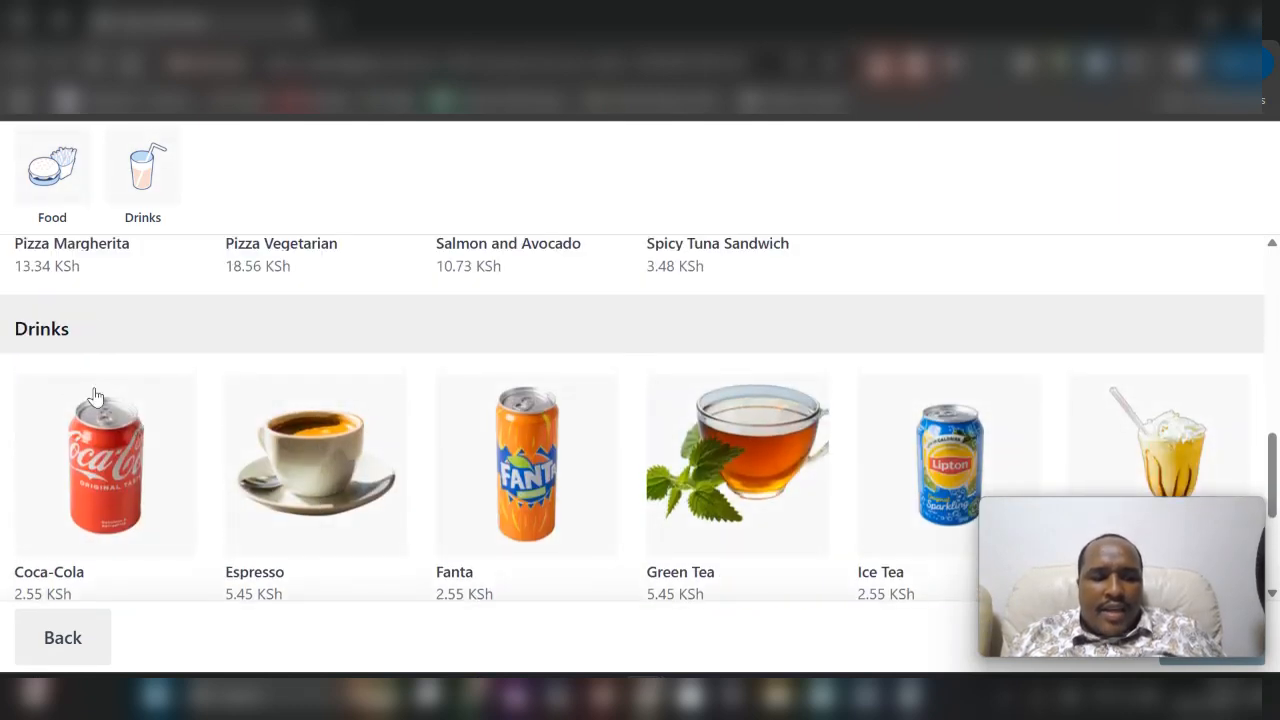
scroll(106, 517, down, 3)
scroll(83, 337, up, 10)
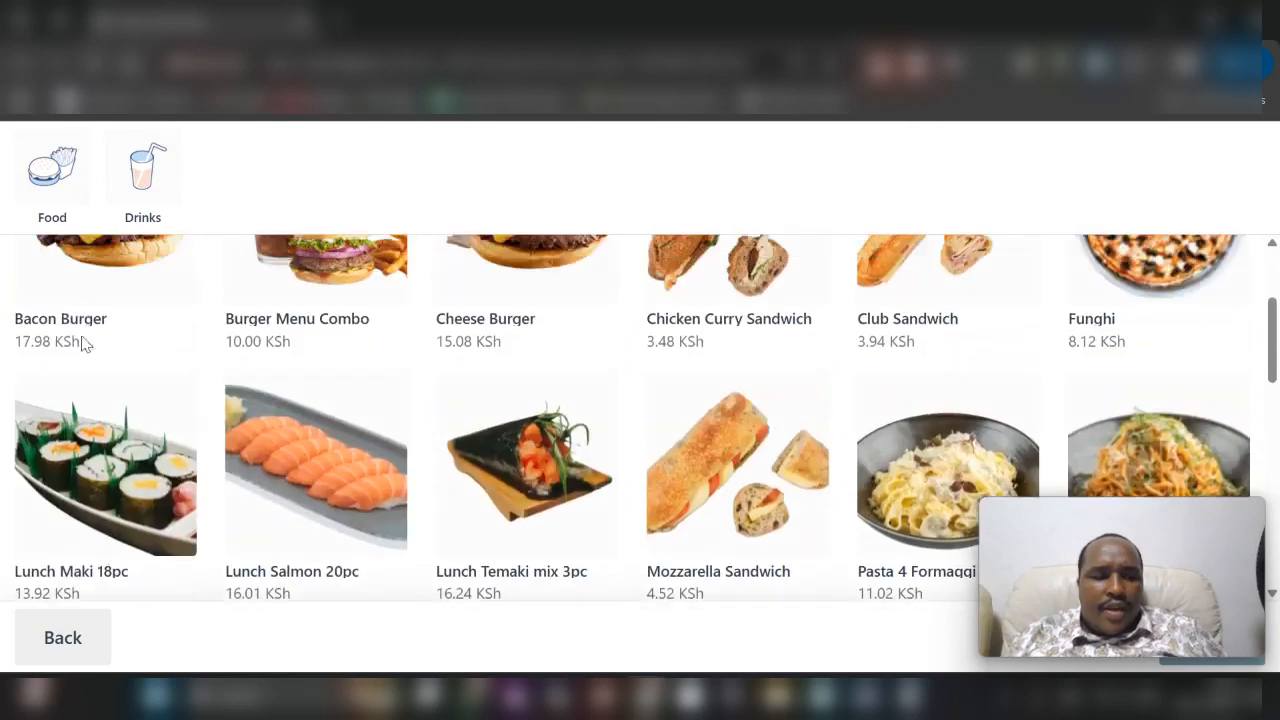
click(37, 197)
scroll(360, 429, down, 5)
scroll(360, 429, up, 5)
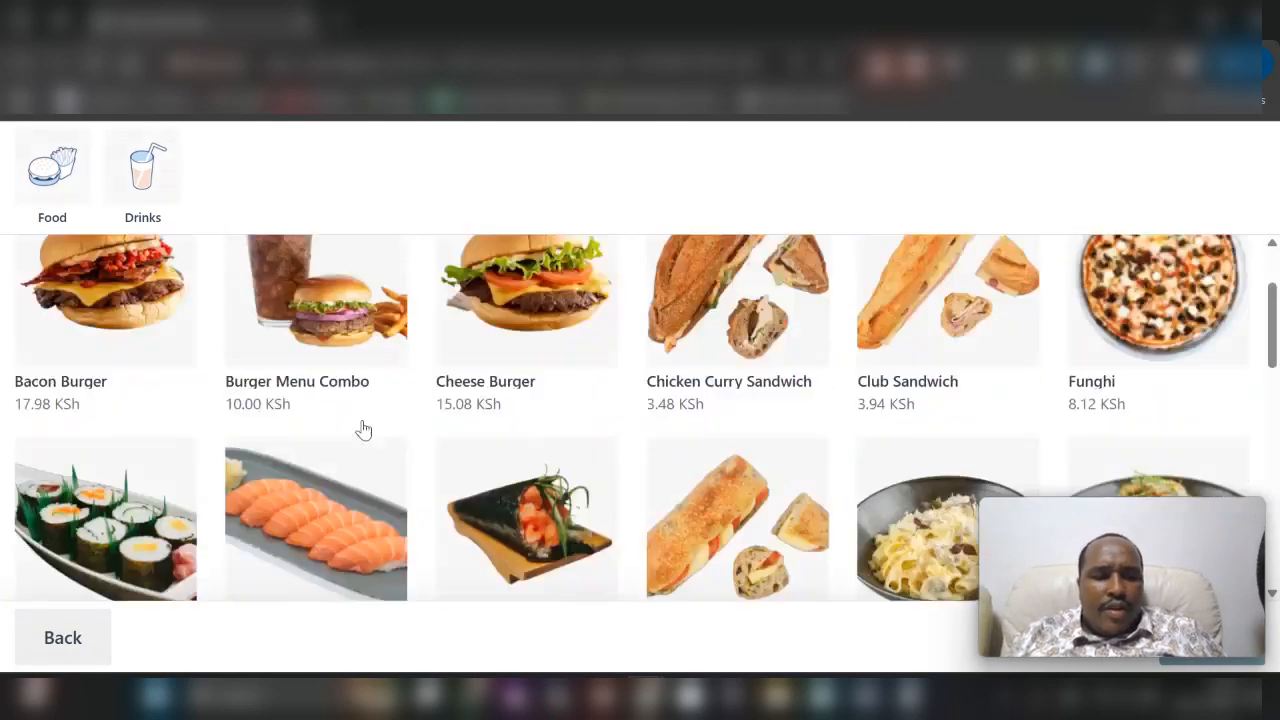
click(146, 172)
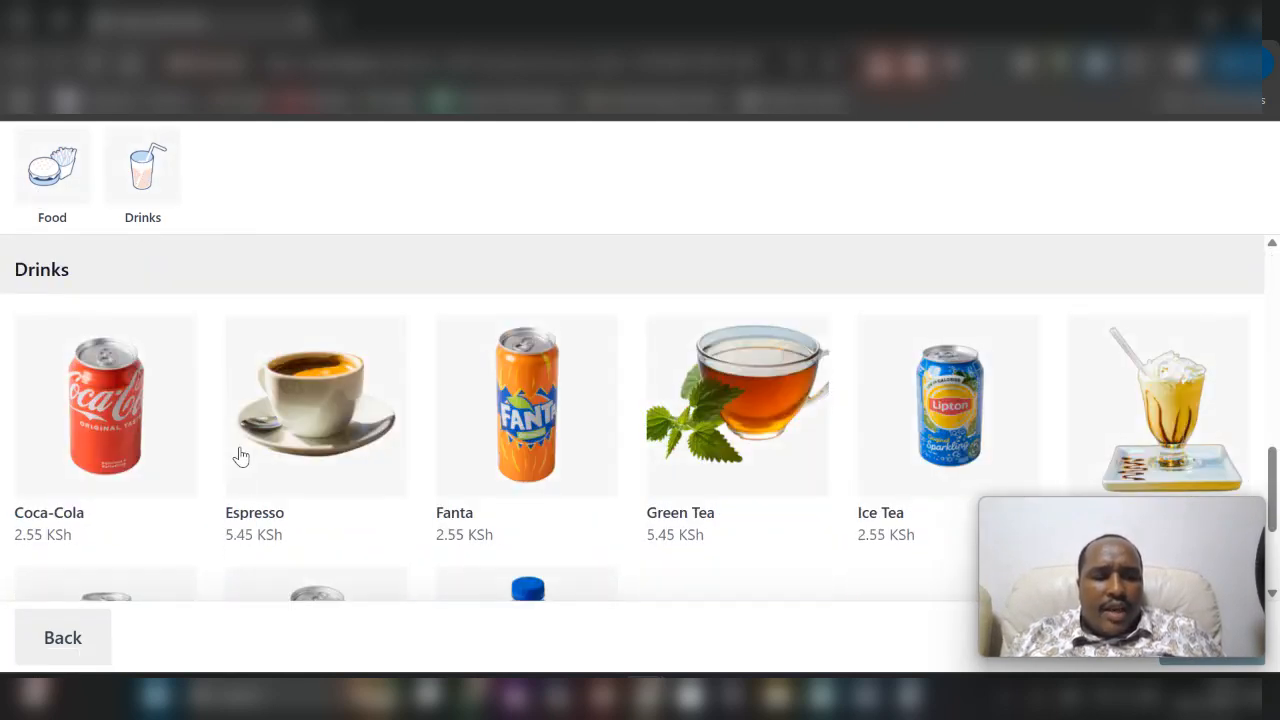
click(51, 188)
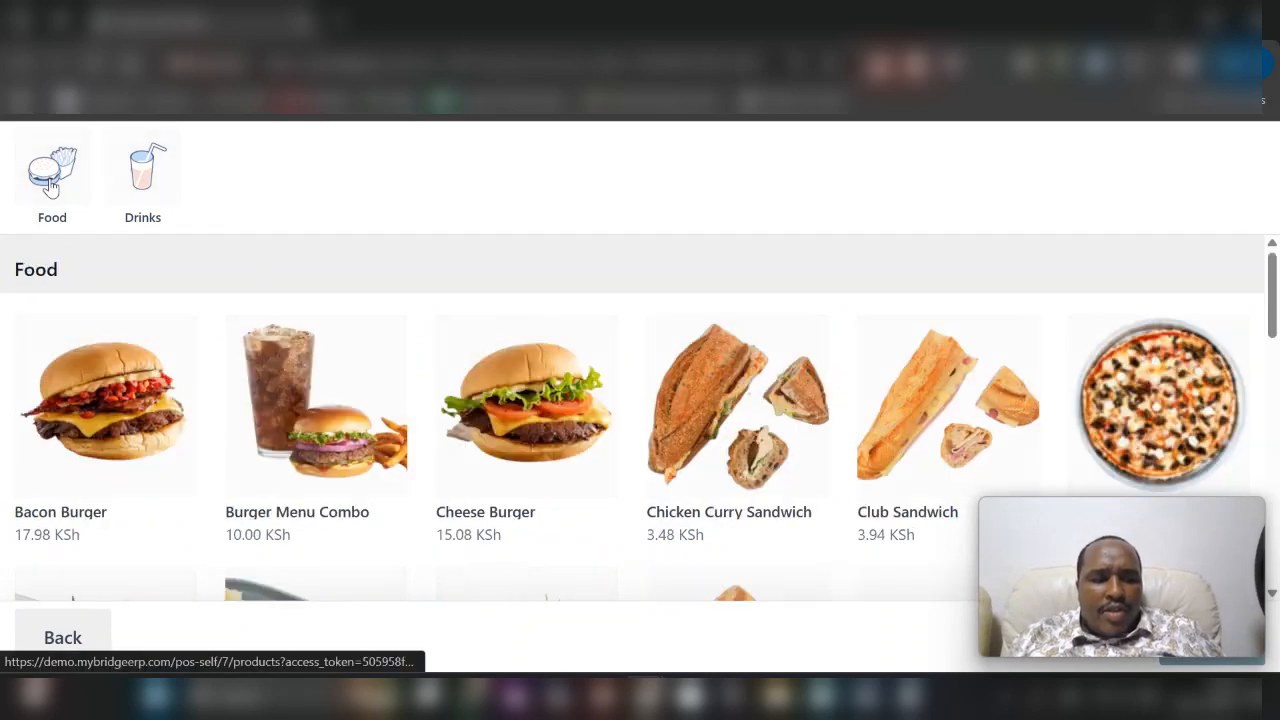
- Choose the Bacon Burger and select Sweet potato fries as its side
click(140, 430)
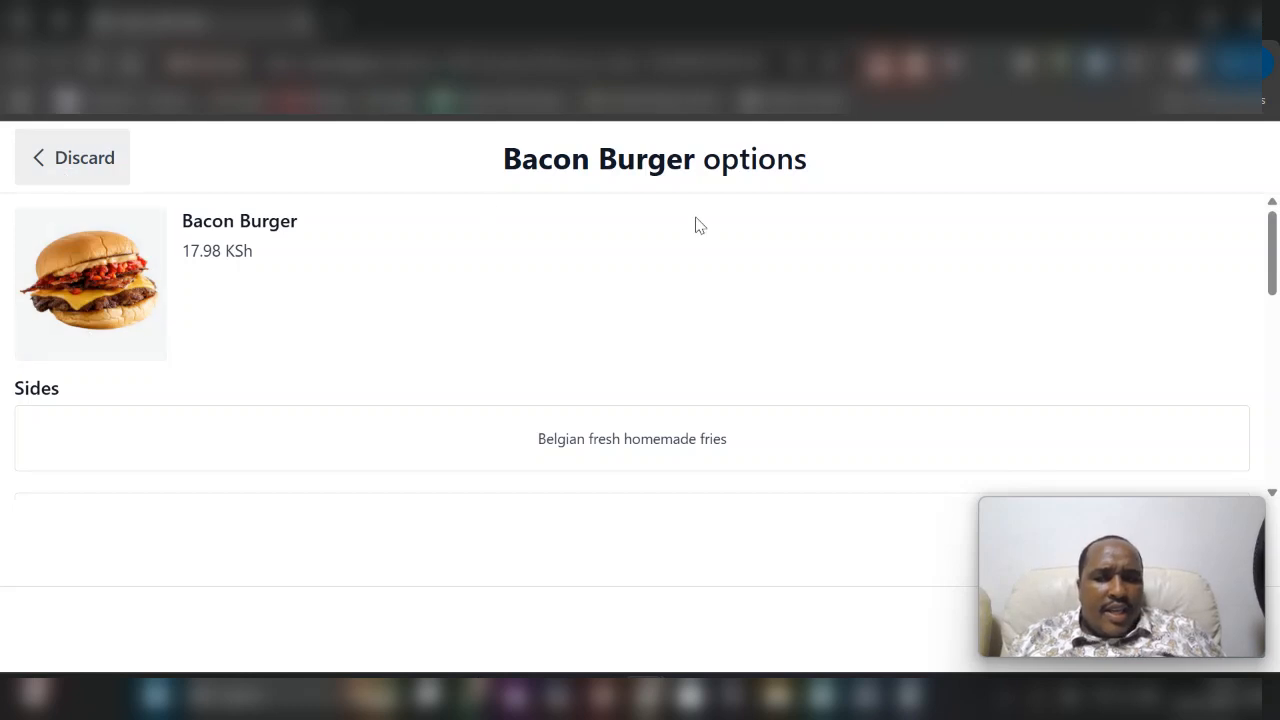
scroll(600, 417, down, 3)
scroll(451, 363, up, 1)
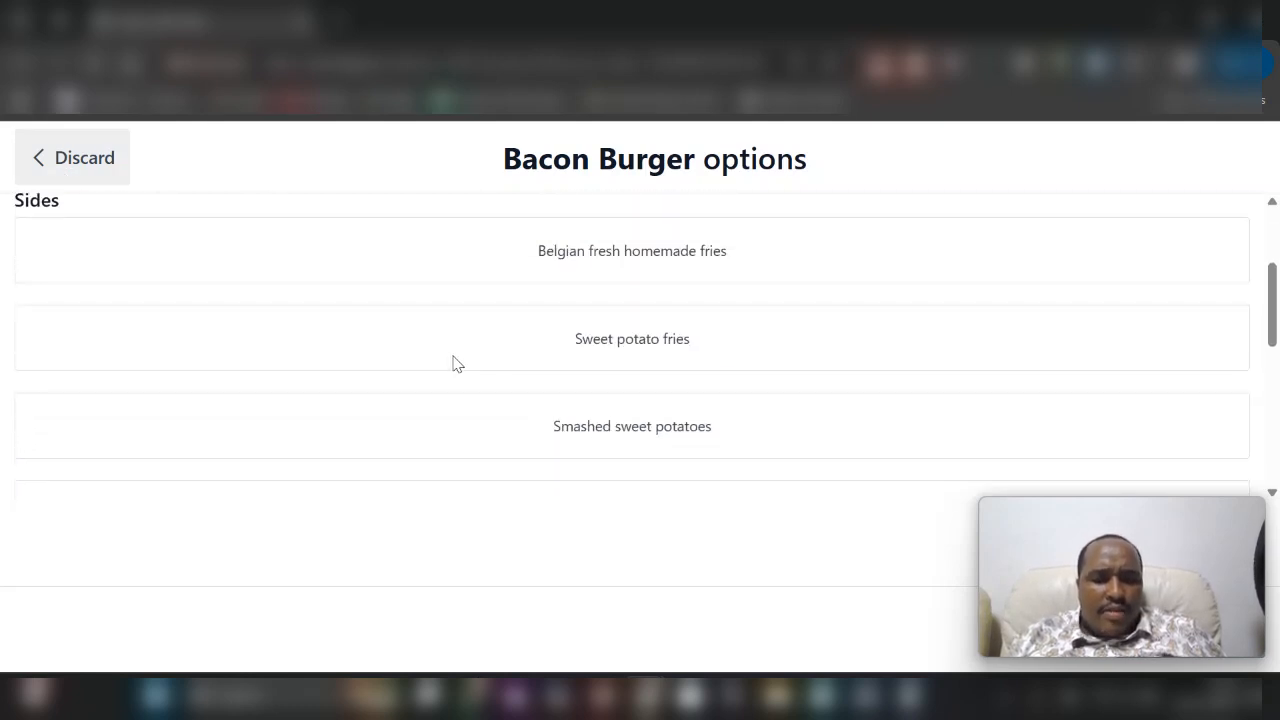
click(530, 342)
- Select the XL burger size and add the Bacon Burger to the order
scroll(606, 380, down, 3)
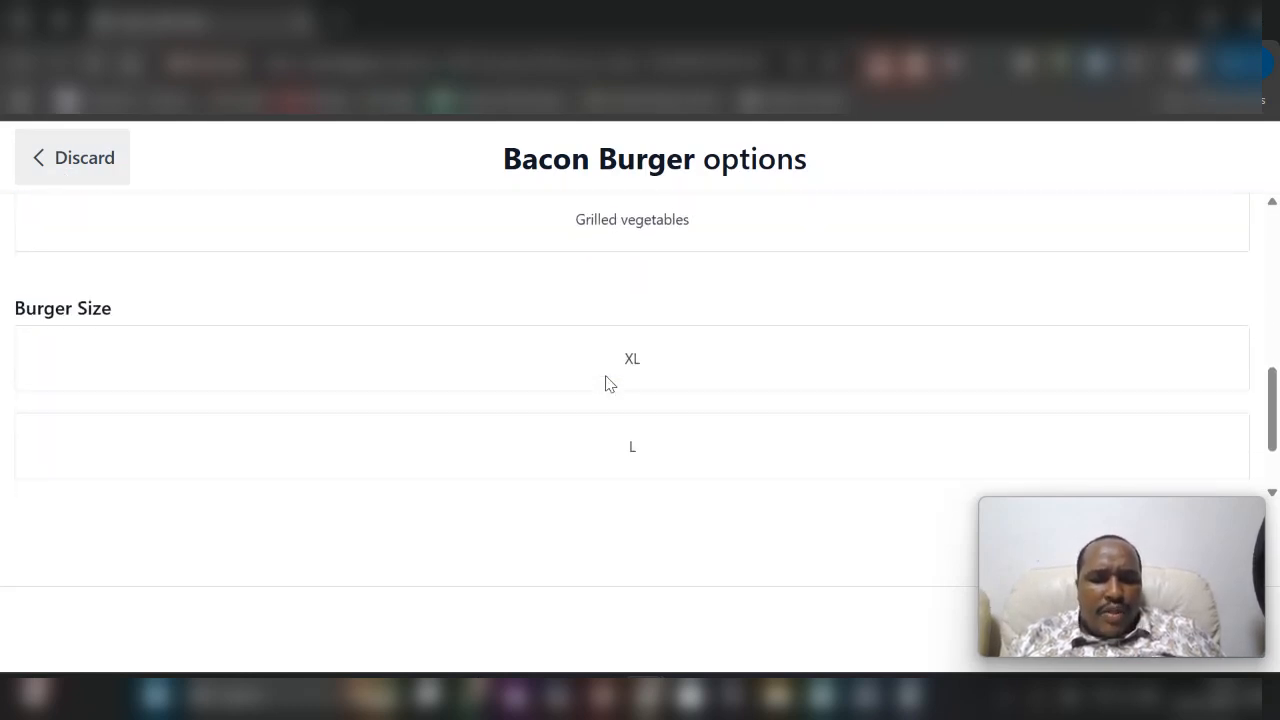
scroll(643, 417, down, 1)
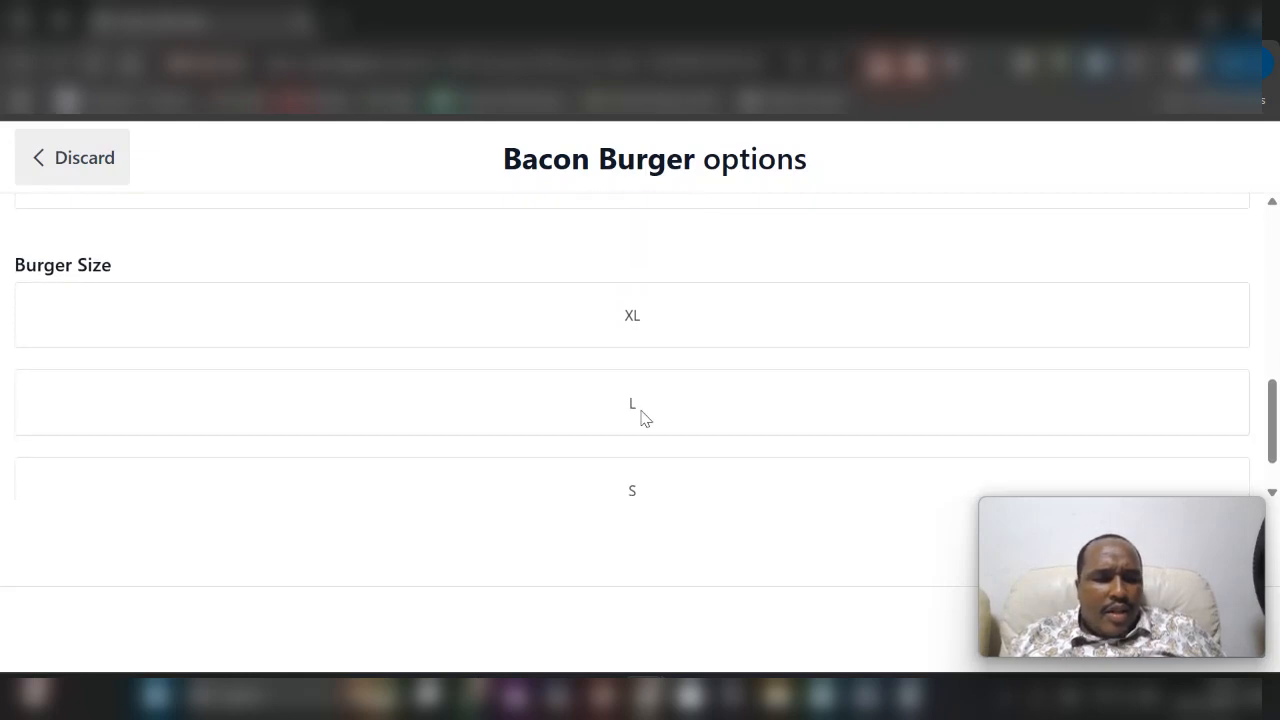
click(563, 318)
scroll(563, 318, down, 1)
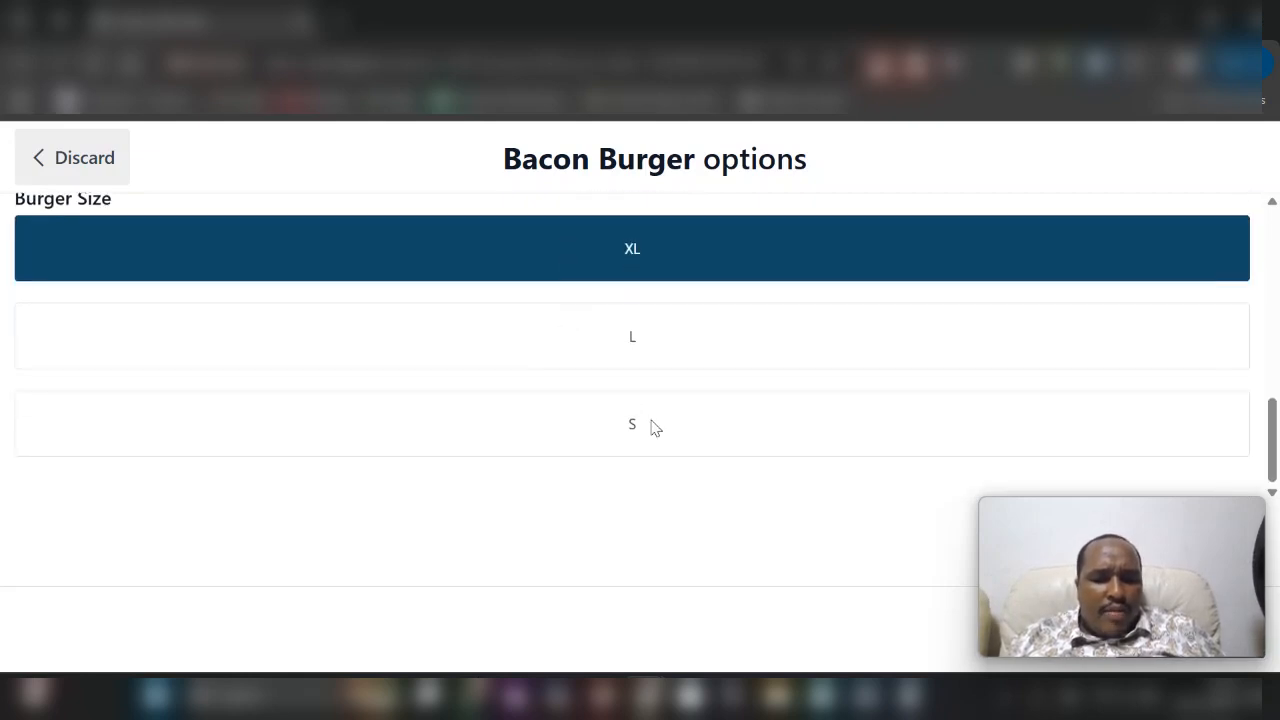
scroll(645, 422, up, 3)
scroll(651, 427, up, 5)
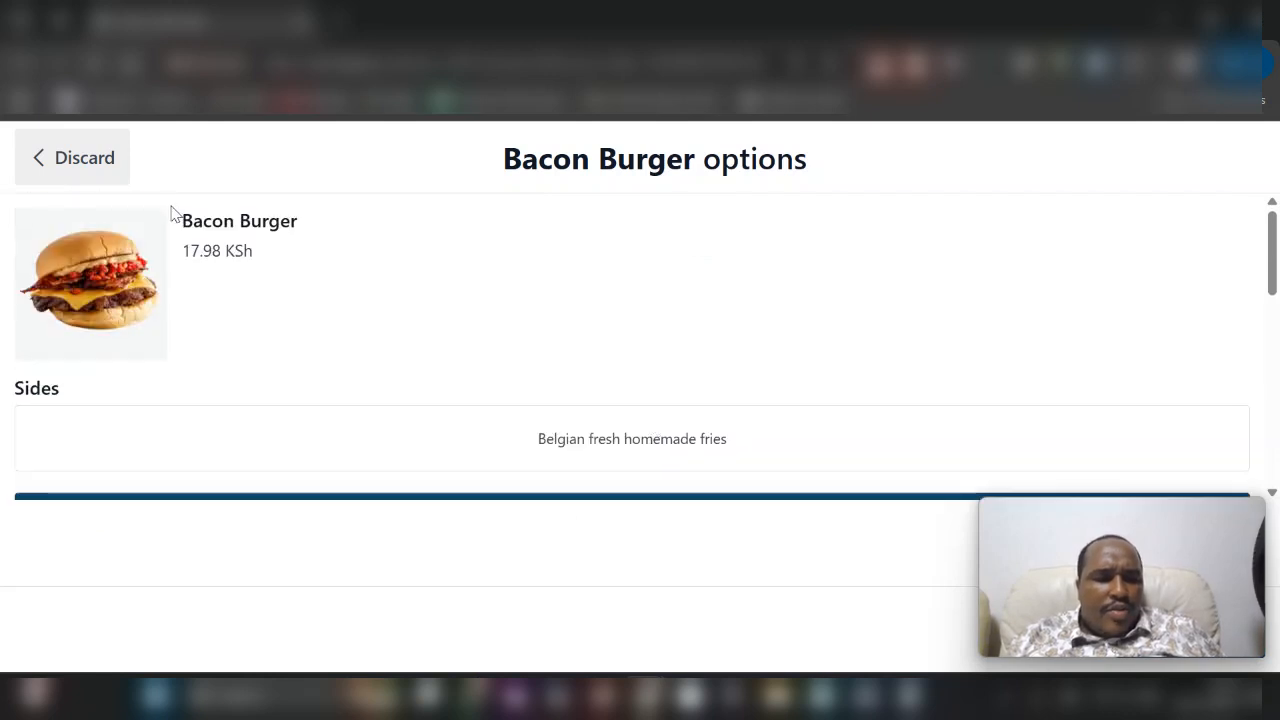
scroll(419, 364, down, 5)
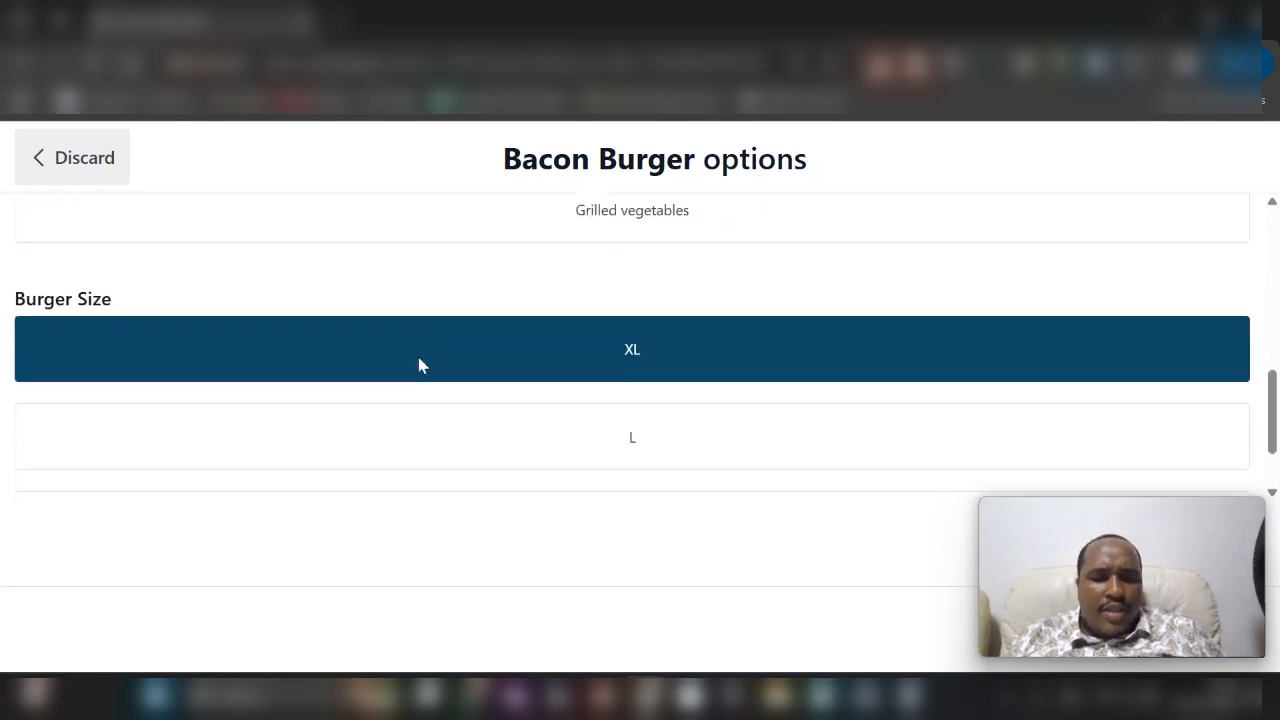
drag(1057, 522, 778, 513)
click(1190, 632)
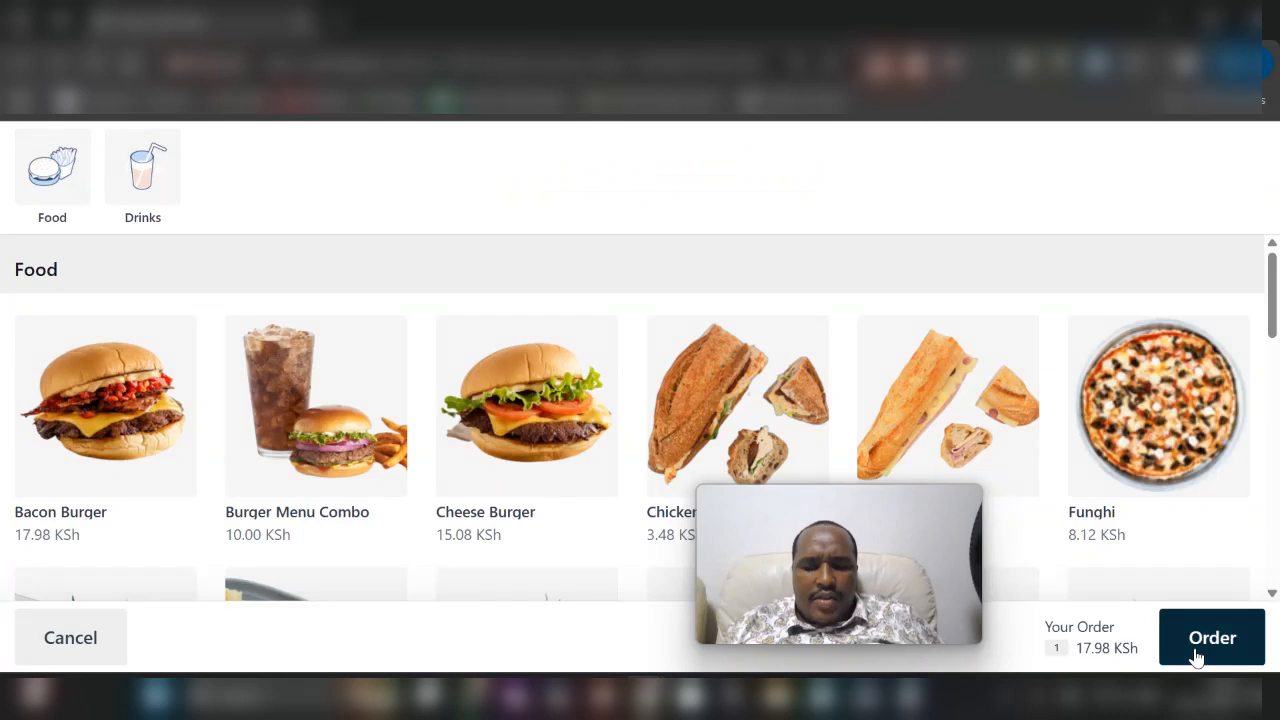
- Add one Coca-Cola and one Fanta from the Drinks category to the order
scroll(335, 355, down, 4)
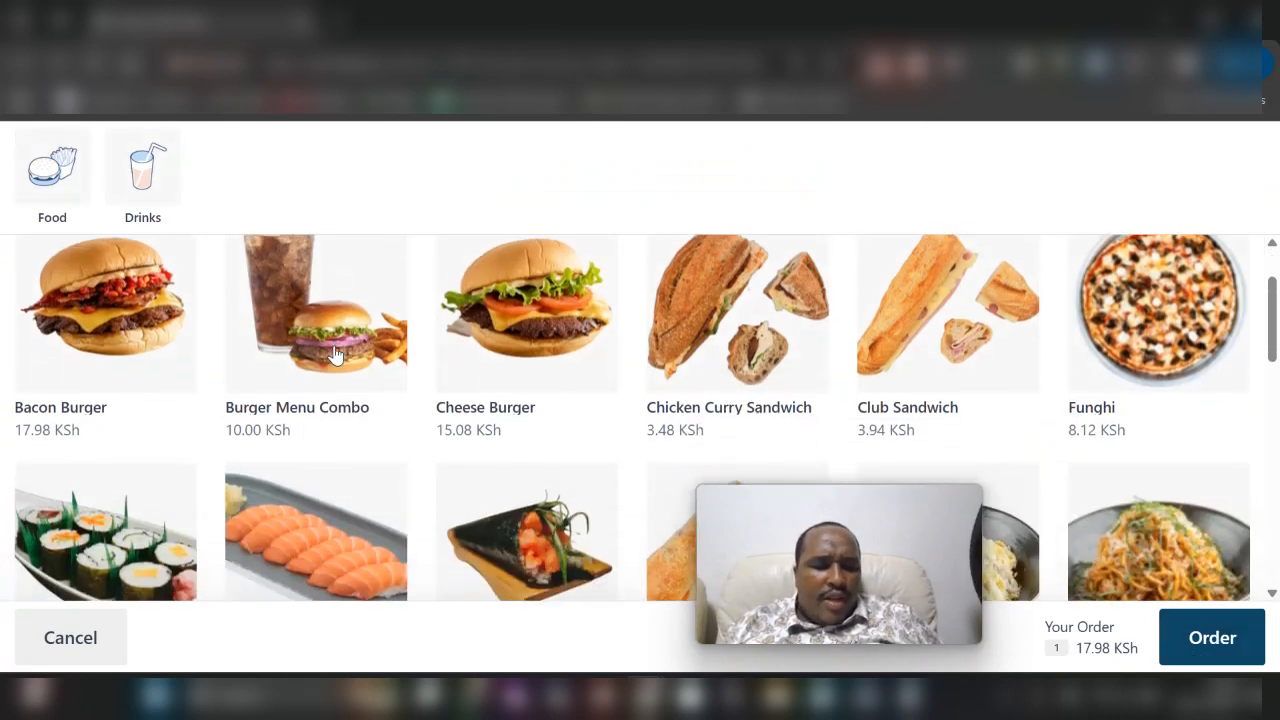
scroll(335, 355, down, 5)
scroll(335, 357, down, 1)
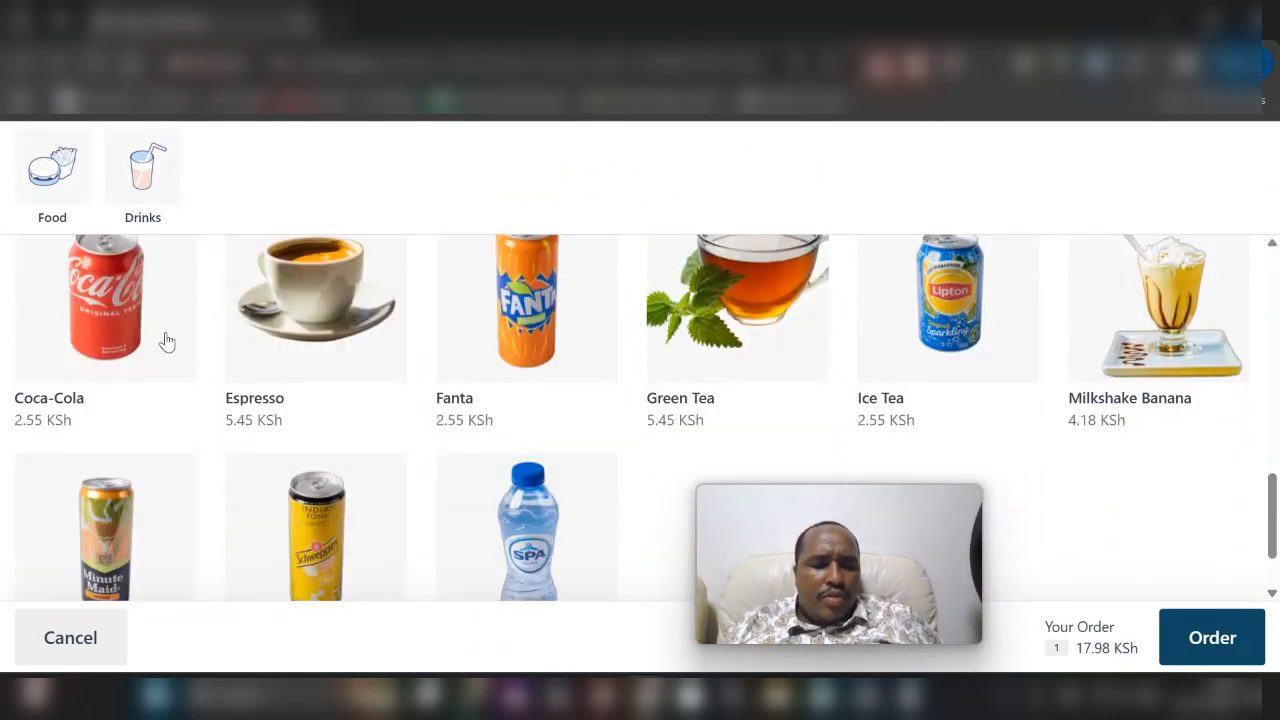
click(110, 338)
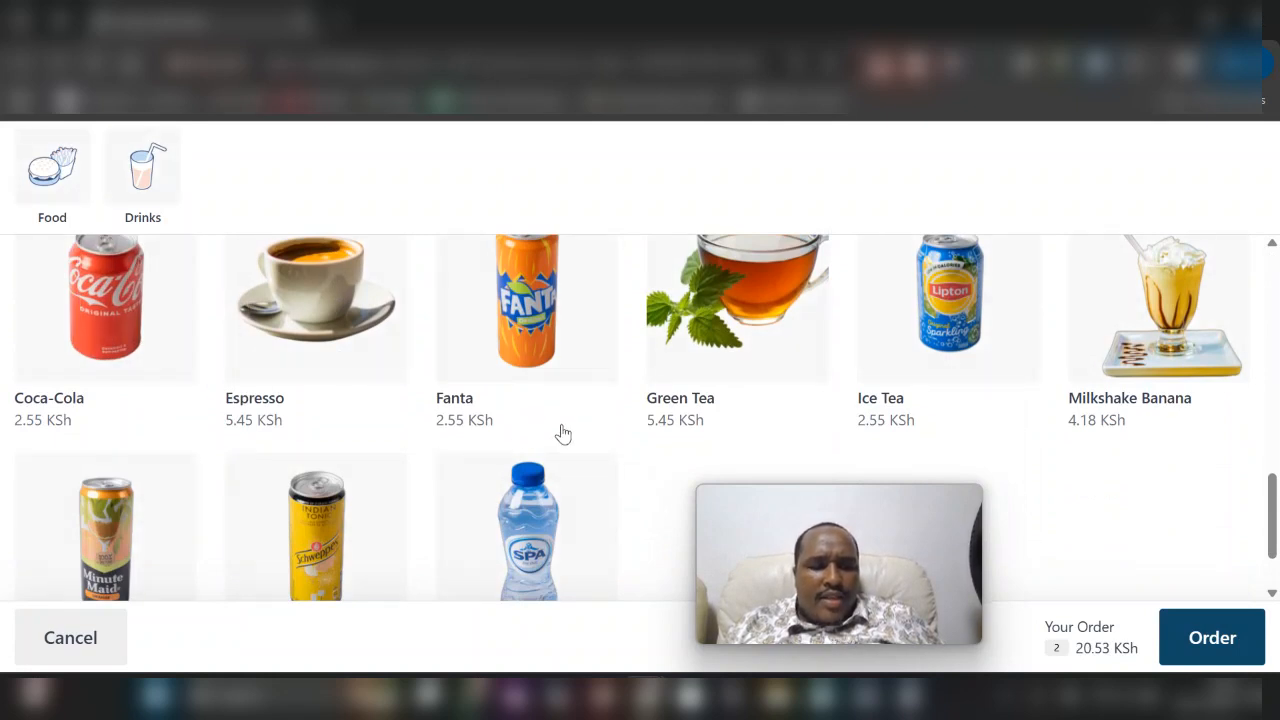
click(502, 314)
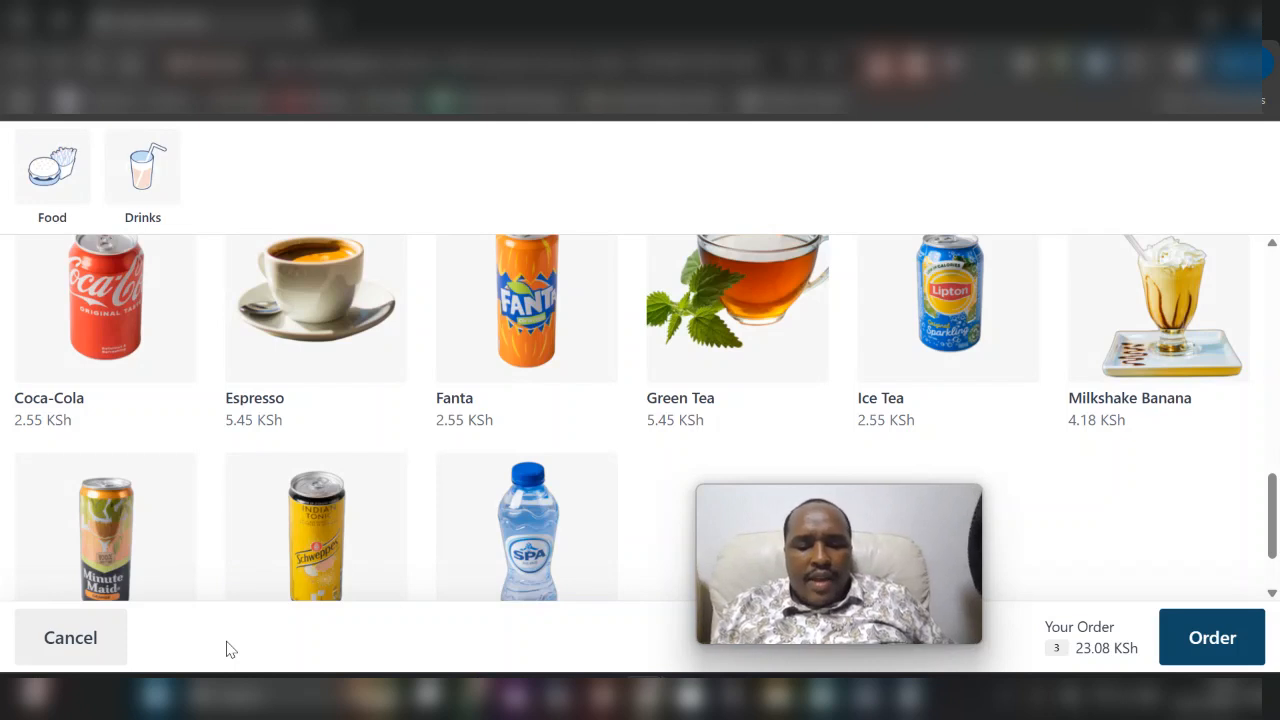
- Review the items in the order summary and raise the Coca-Cola quantity to 2
click(1212, 640)
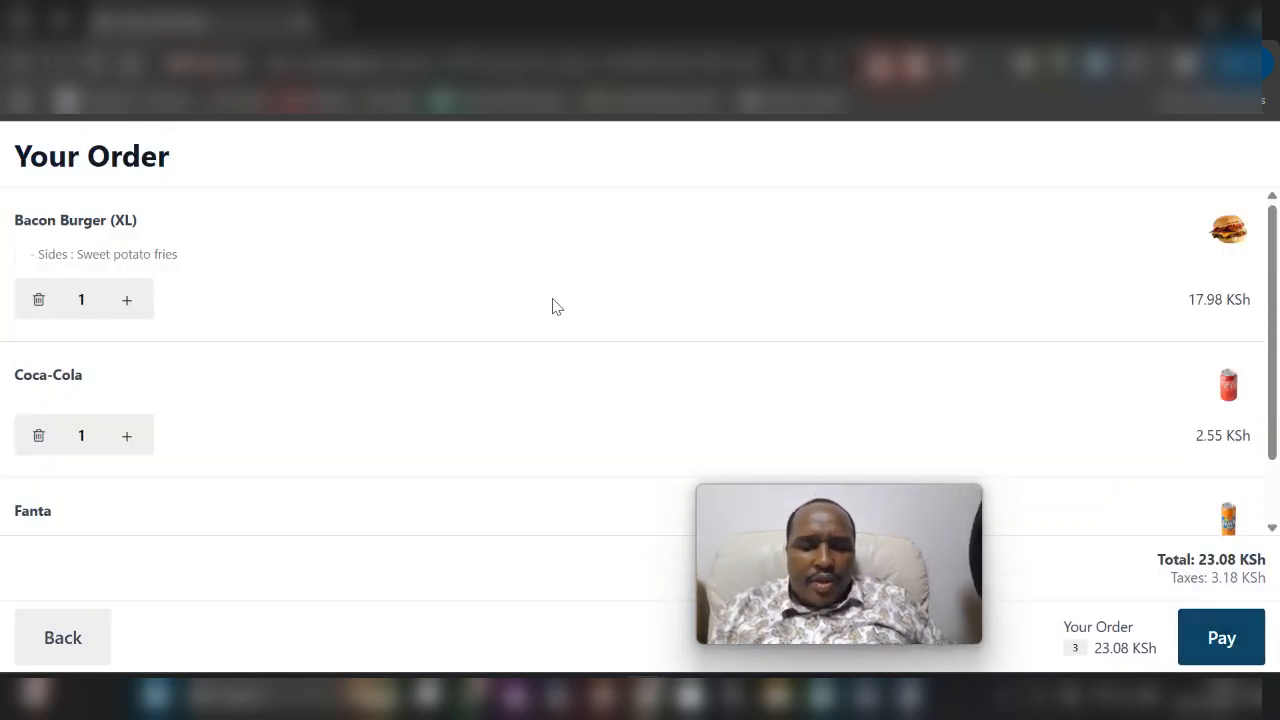
scroll(557, 307, down, 1)
scroll(557, 307, up, 1)
scroll(557, 307, down, 1)
scroll(557, 307, up, 1)
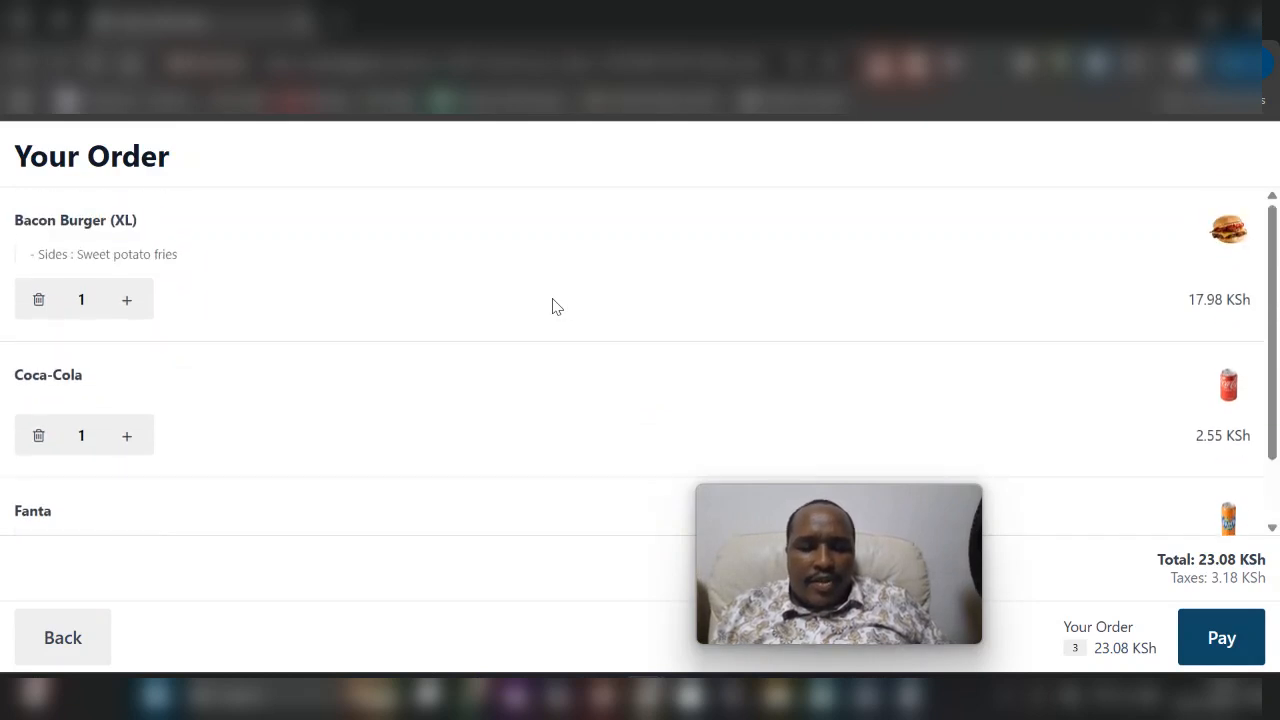
scroll(118, 370, down, 1)
click(127, 383)
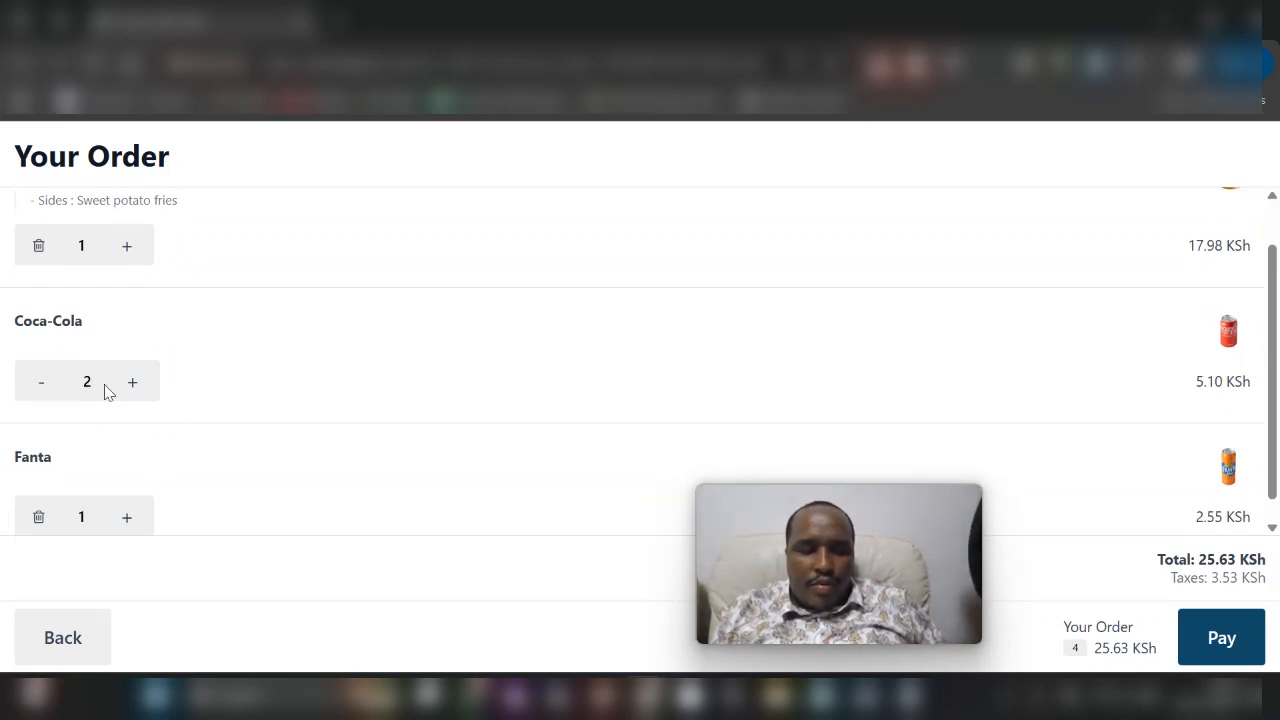
scroll(186, 397, down, 1)
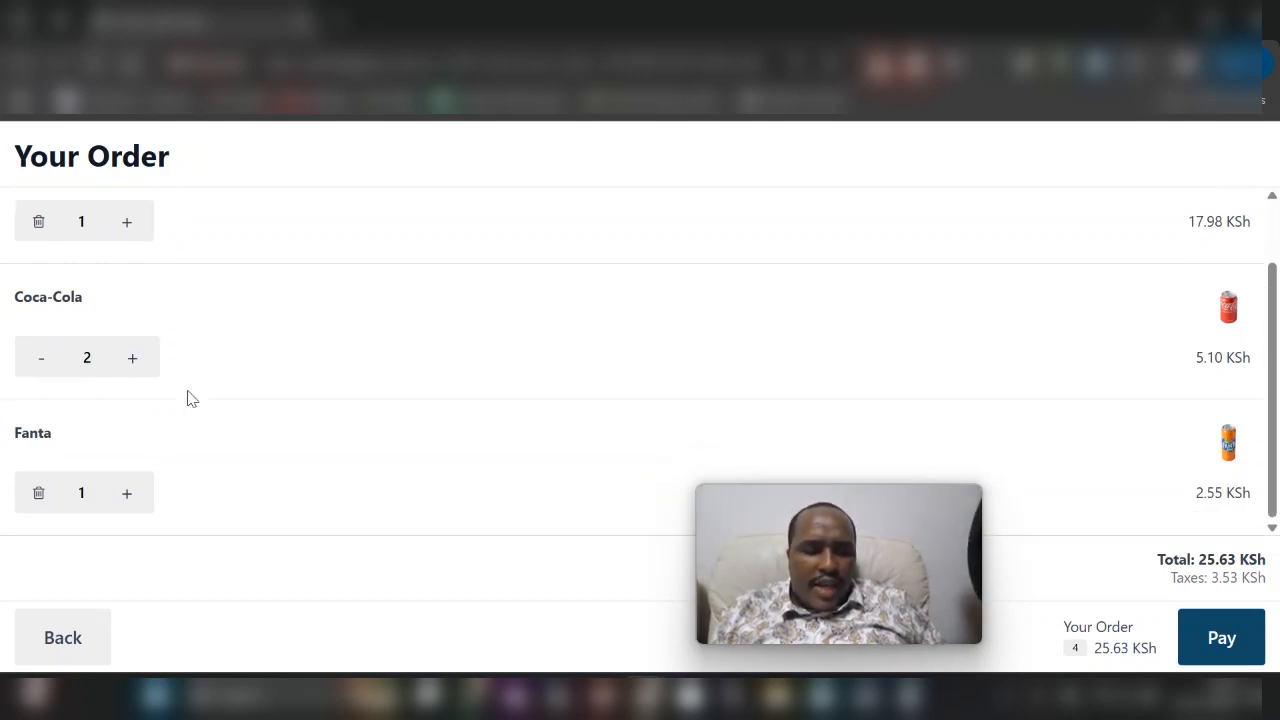
- Proceed to payment to submit the kiosk order and close the order number confirmation
click(1213, 641)
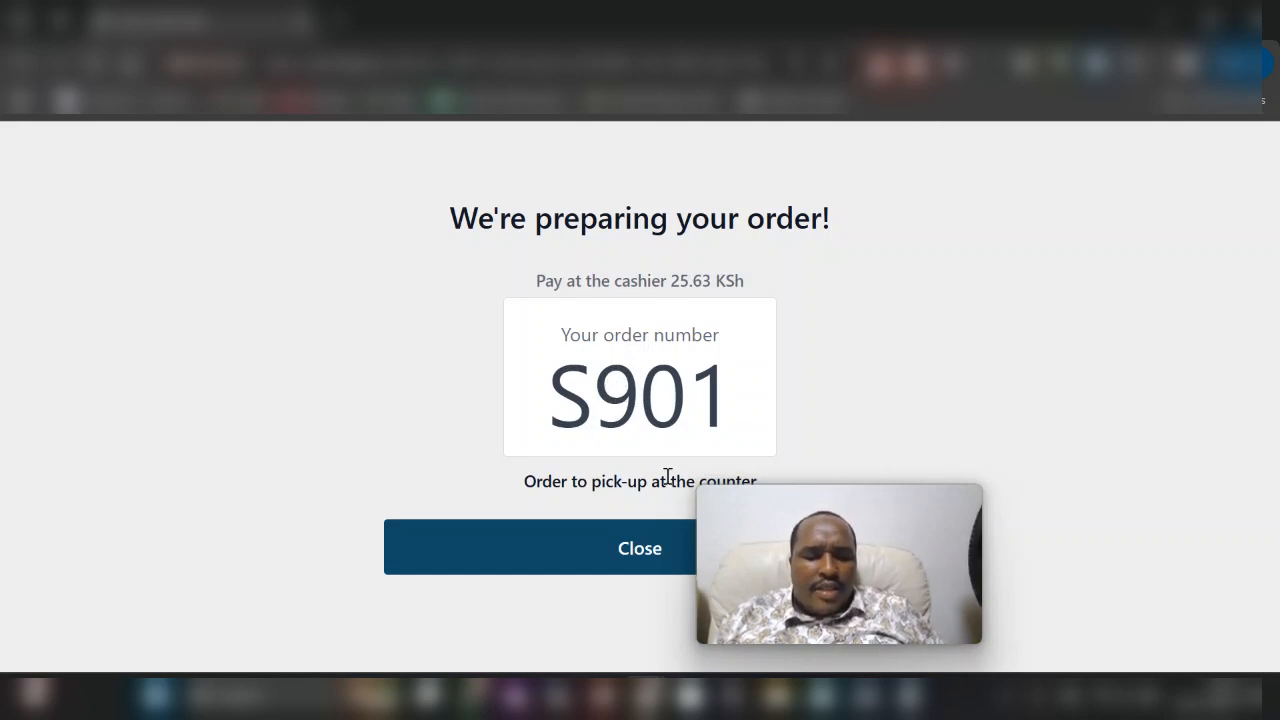
click(591, 549)
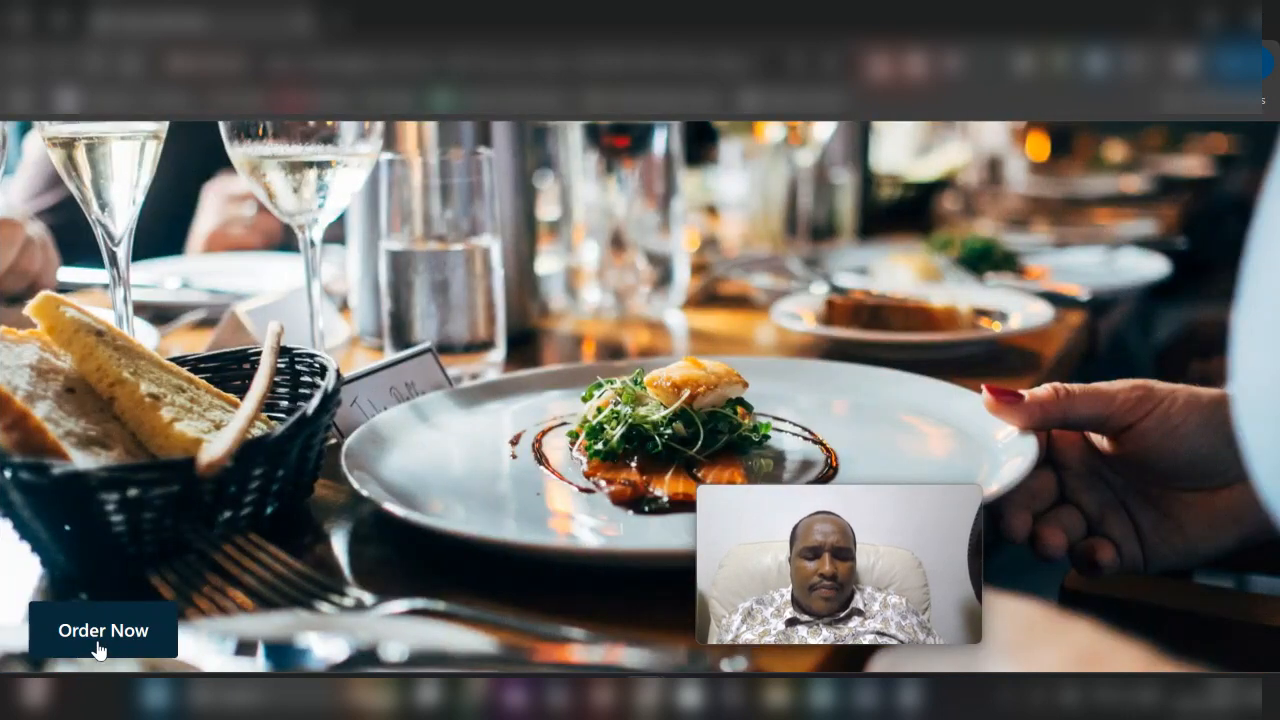
- Start a new order from the kiosk's splash screen
click(98, 651)
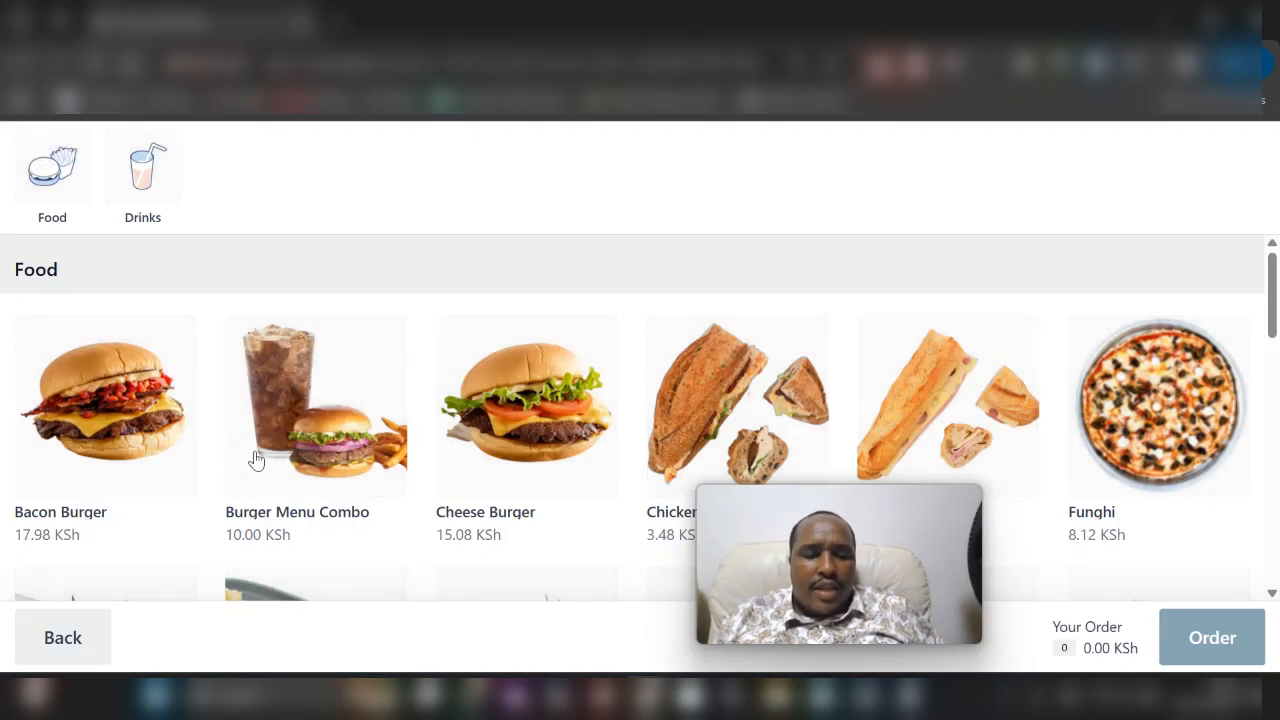